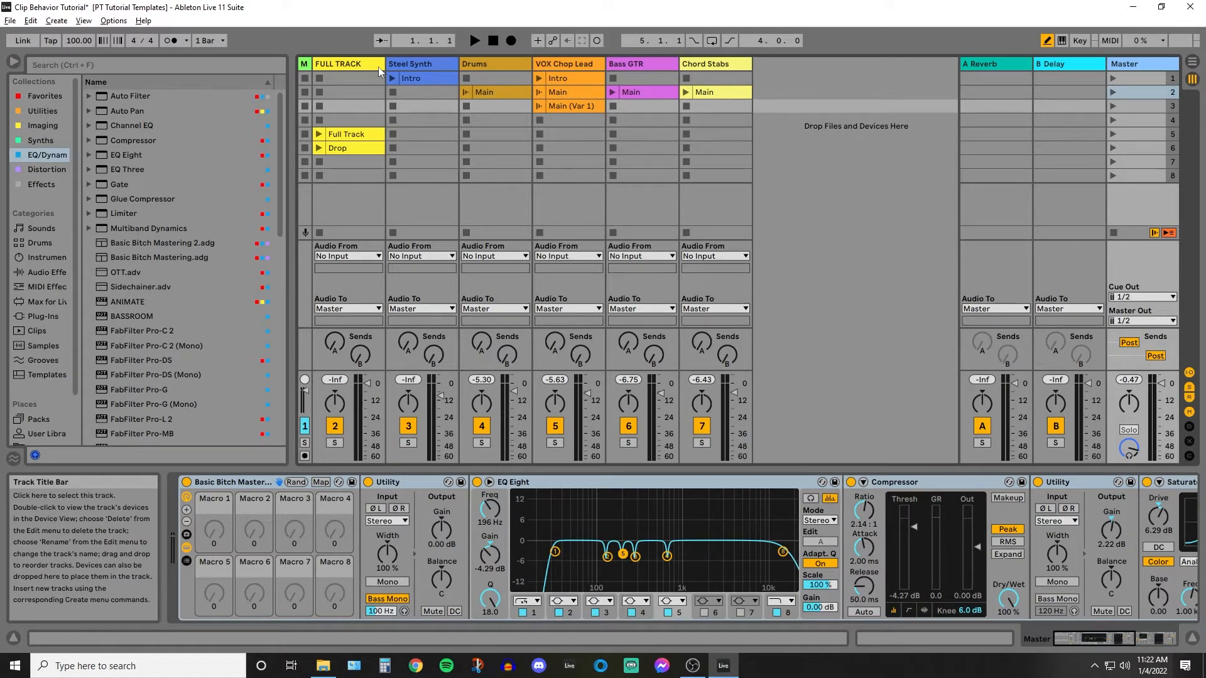
Launch the Full Track clip and open its properties, collapsing and expanding the extended launch settings.
{"action": "left_click", "coordinate": [319, 134]}
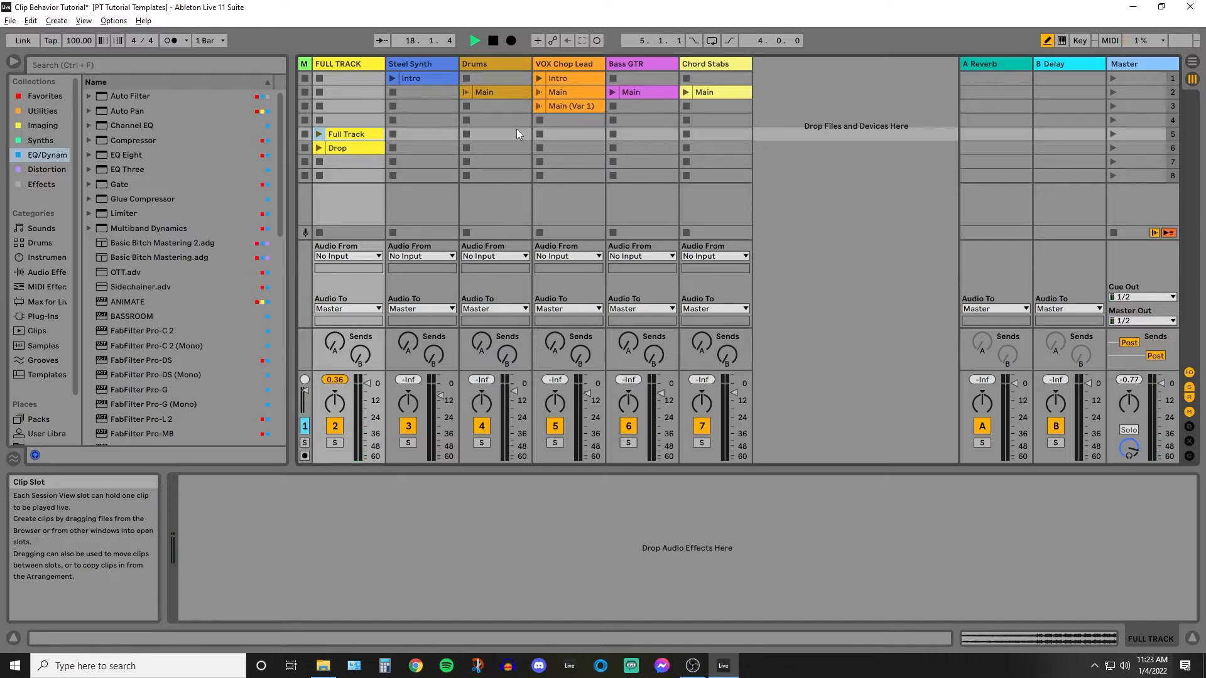
{"action": "double_click", "coordinate": [364, 135]}
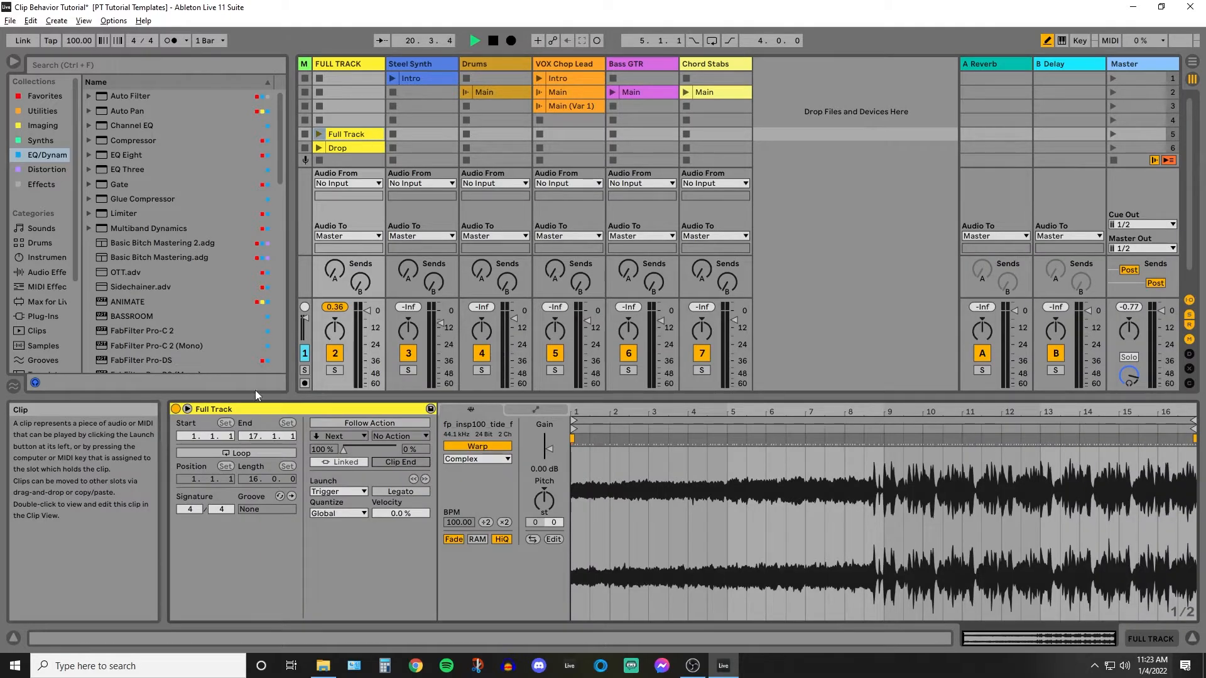
{"action": "left_click", "coordinate": [187, 409]}
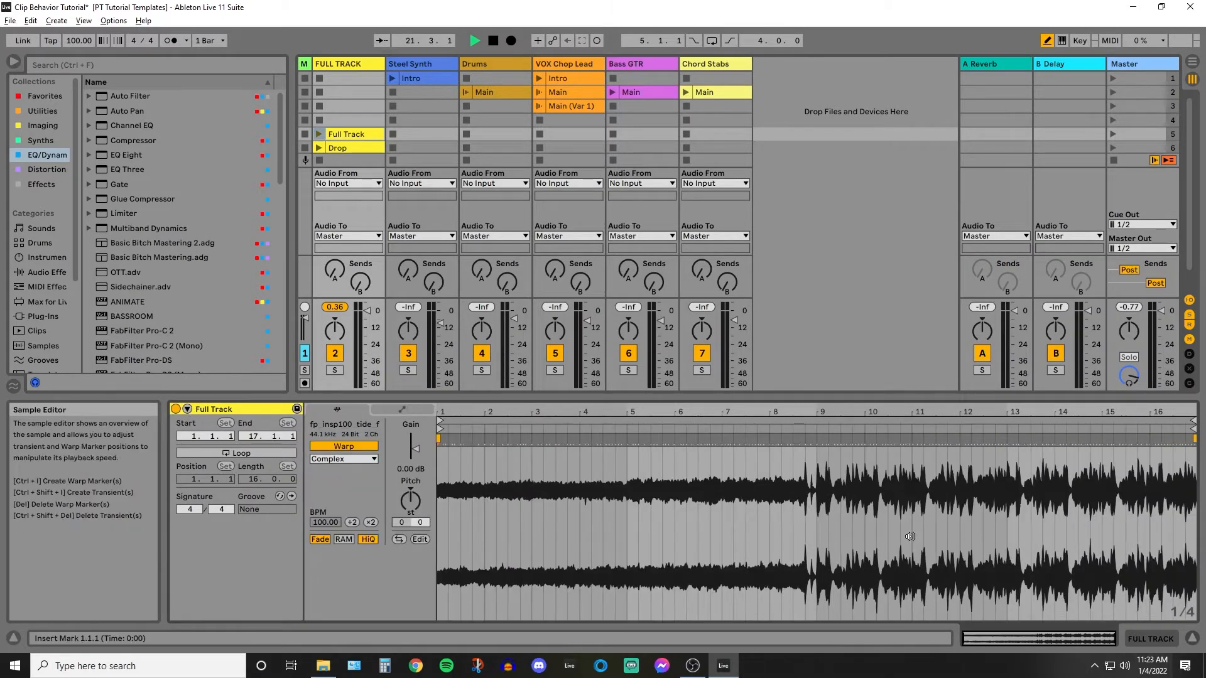
{"action": "left_click", "coordinate": [187, 408]}
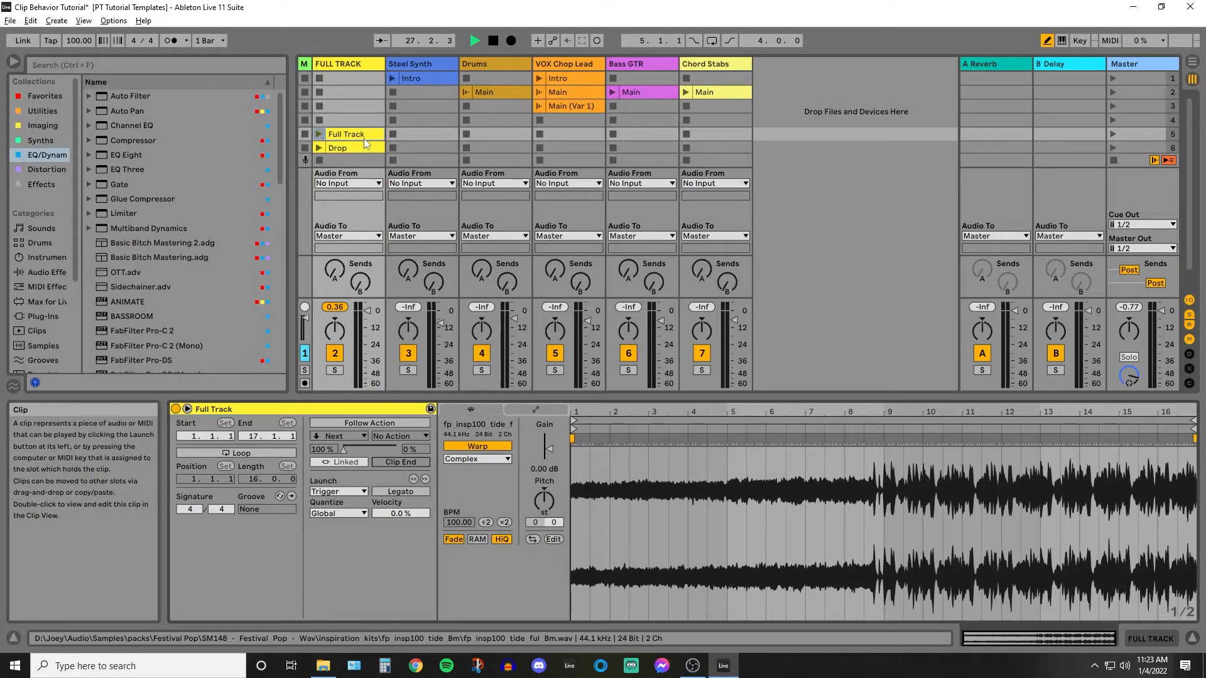
Open the Main clip on the VOX Chop Lead track, show its launch settings, and toggle Follow Action off and on.
{"action": "scroll", "coordinate": [377, 100], "scroll_direction": "down", "scroll_amount": 1}
{"action": "left_click", "coordinate": [559, 63]}
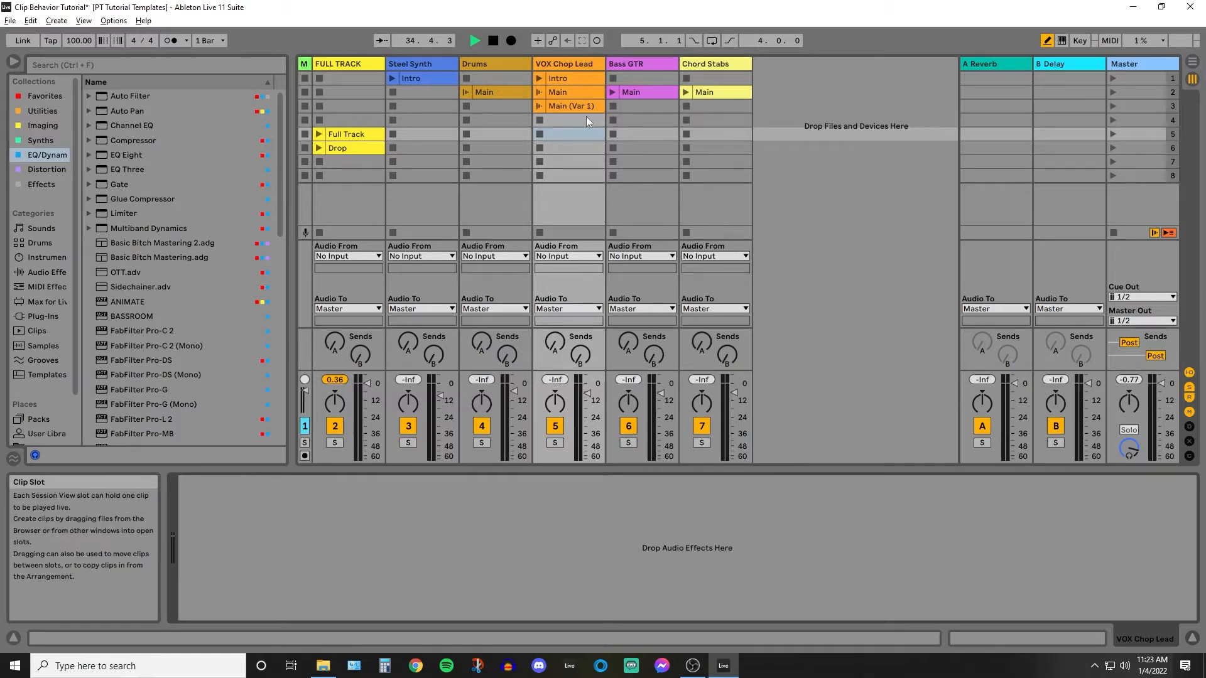
{"action": "left_click", "coordinate": [556, 92]}
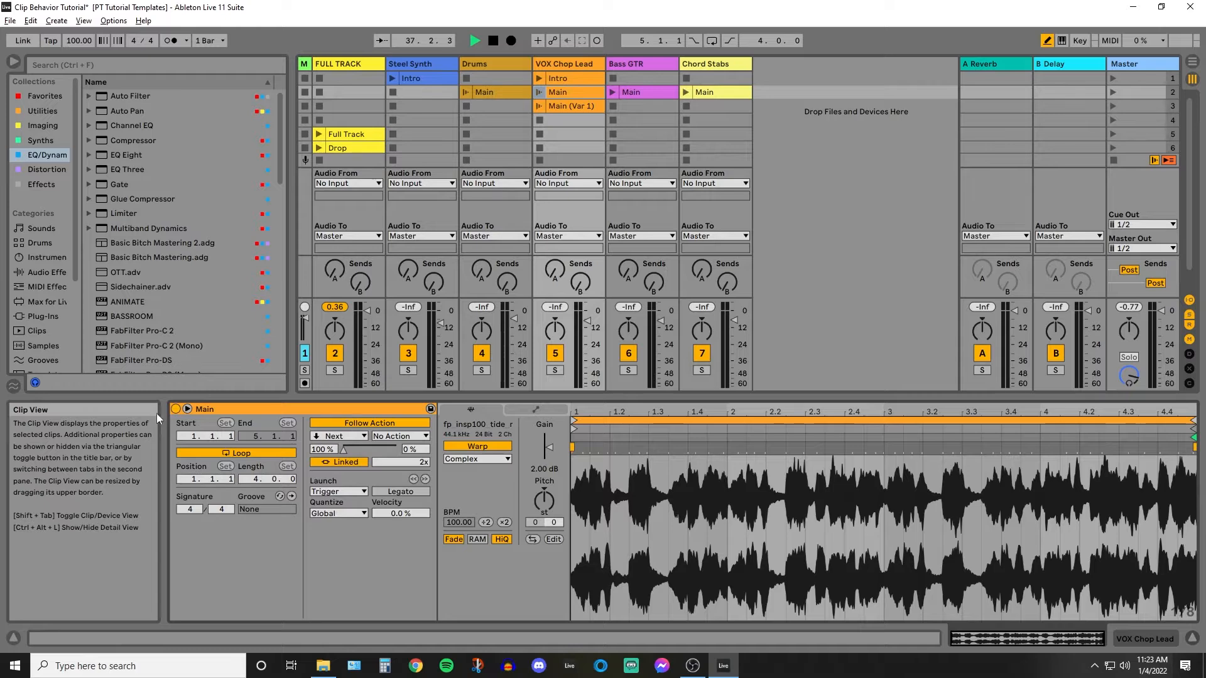
{"action": "left_click", "coordinate": [188, 409]}
{"action": "left_click", "coordinate": [186, 410]}
{"action": "left_click", "coordinate": [185, 409]}
{"action": "left_click", "coordinate": [187, 409]}
{"action": "left_click", "coordinate": [359, 423]}
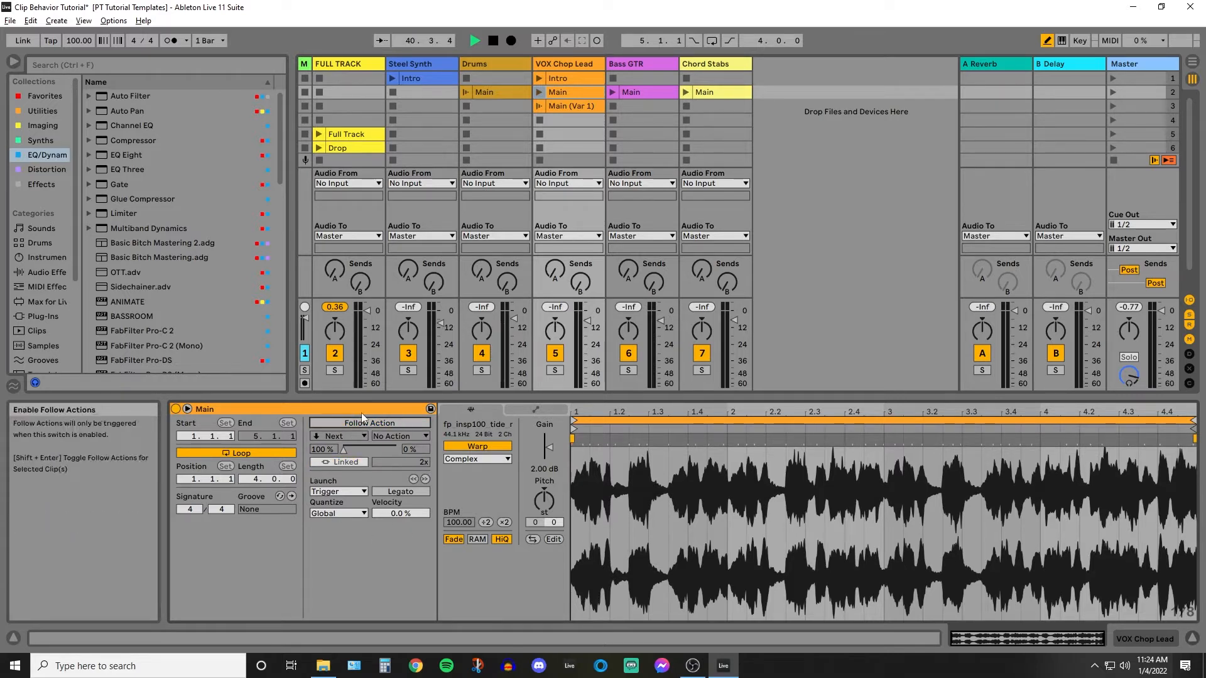
{"action": "left_click", "coordinate": [367, 421]}
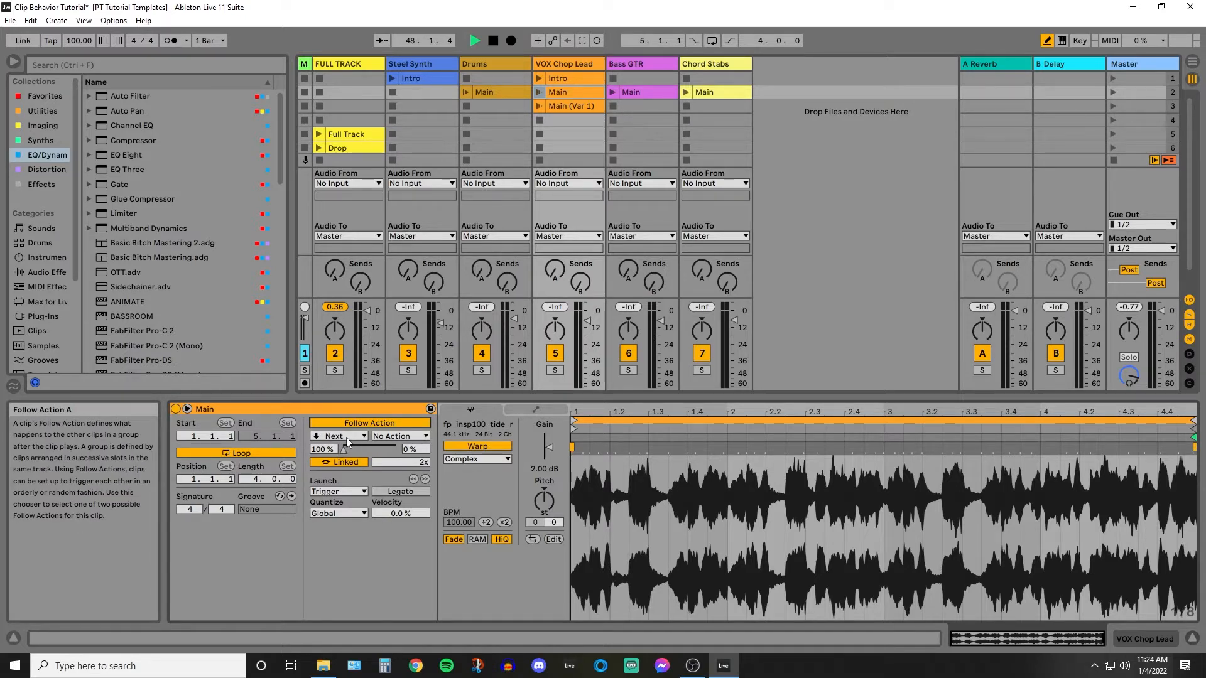
Set the Main clip's follow action chances to 50 % each and its second action to Jump.
{"action": "left_click_drag", "start_coordinate": [341, 451], "coordinate": [370, 451]}
{"action": "left_click", "coordinate": [392, 436]}
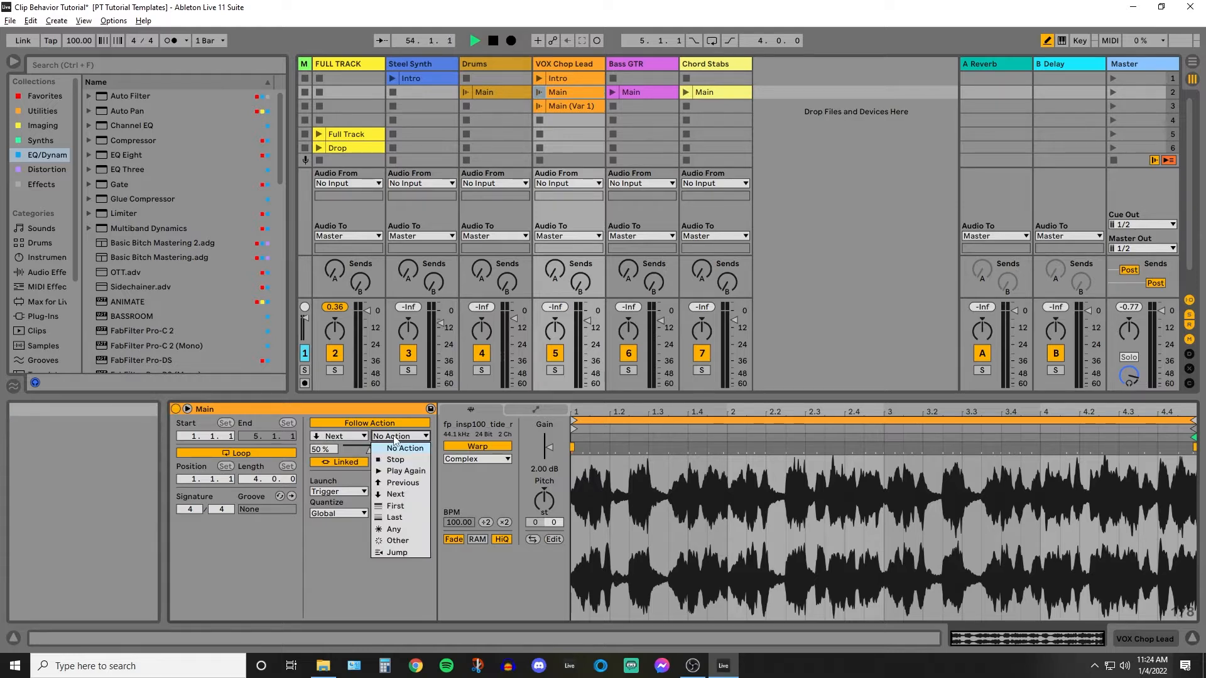
{"action": "left_click", "coordinate": [410, 510]}
{"action": "left_click", "coordinate": [408, 437]}
{"action": "left_click", "coordinate": [397, 552]}
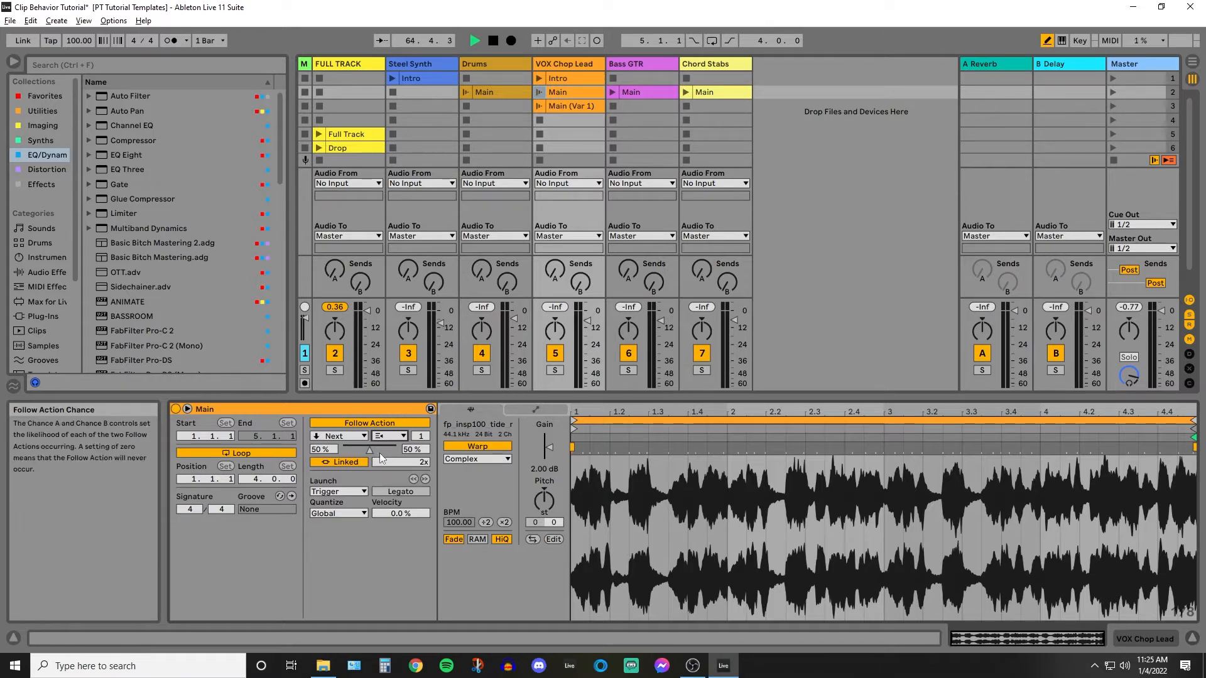
Return the first follow action's chance to 100 % and set the second action to No Action.
{"action": "left_click_drag", "start_coordinate": [374, 449], "coordinate": [343, 449]}
{"action": "left_click", "coordinate": [400, 438]}
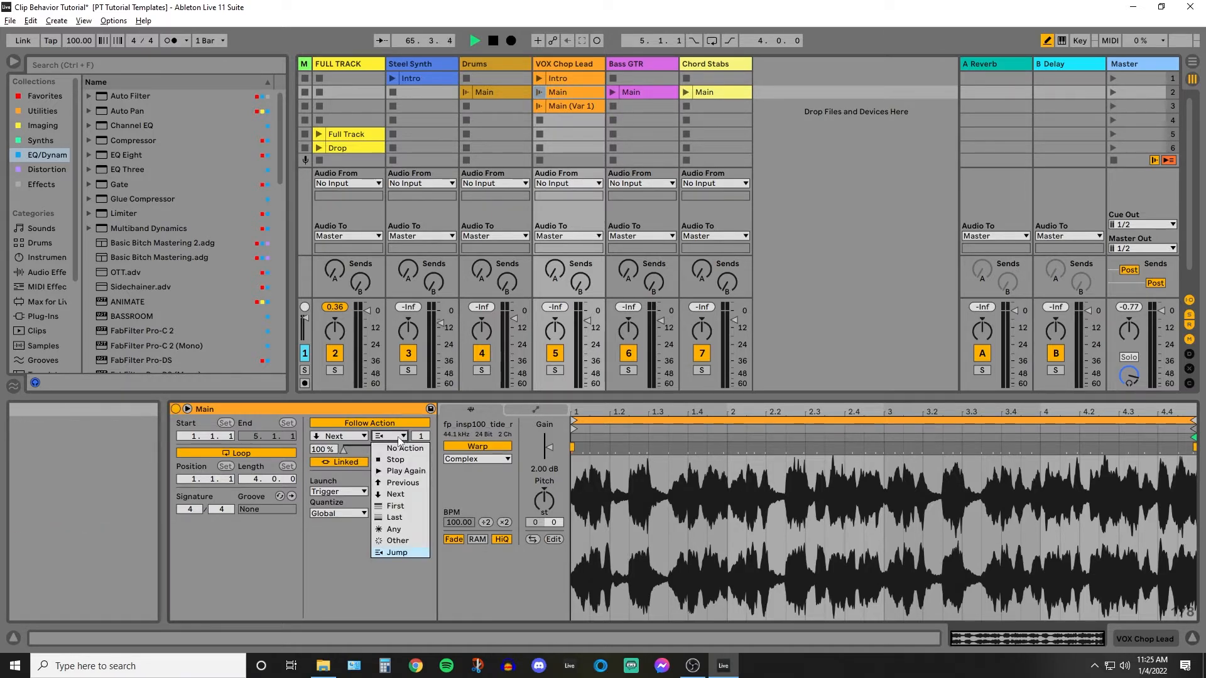
{"action": "left_click", "coordinate": [403, 449]}
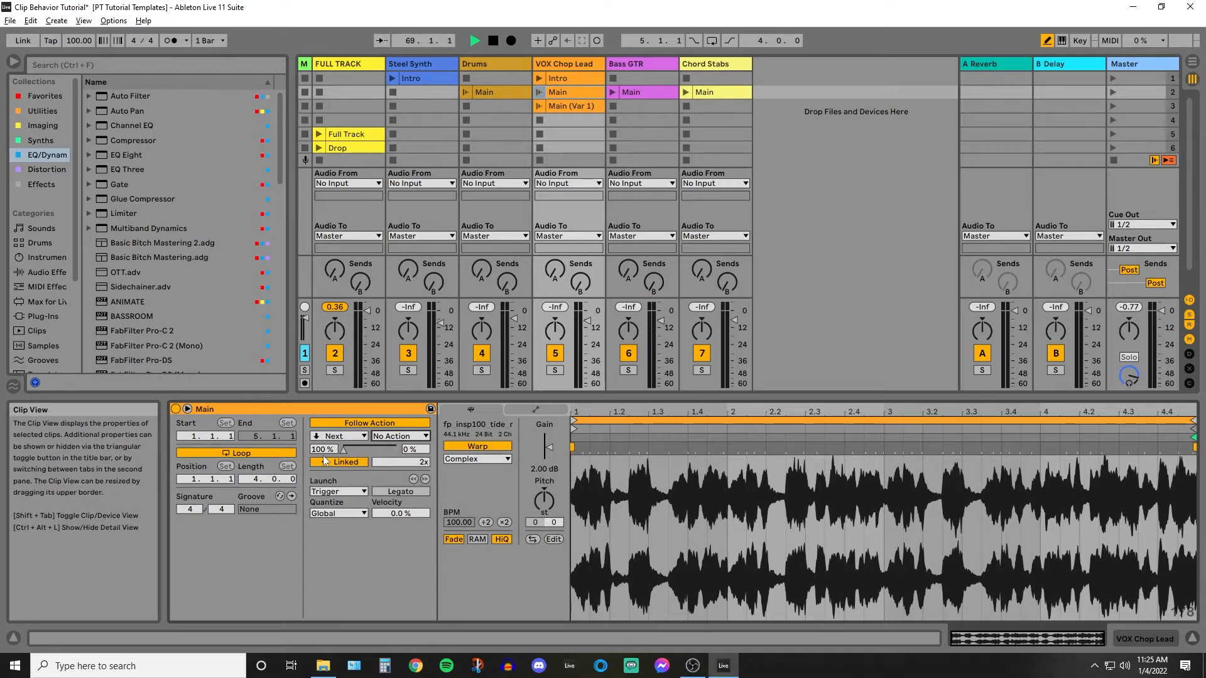
Toggle the Main clip's follow action to Unlinked and back to Linked, and play the clip to test it.
{"action": "left_click", "coordinate": [357, 463]}
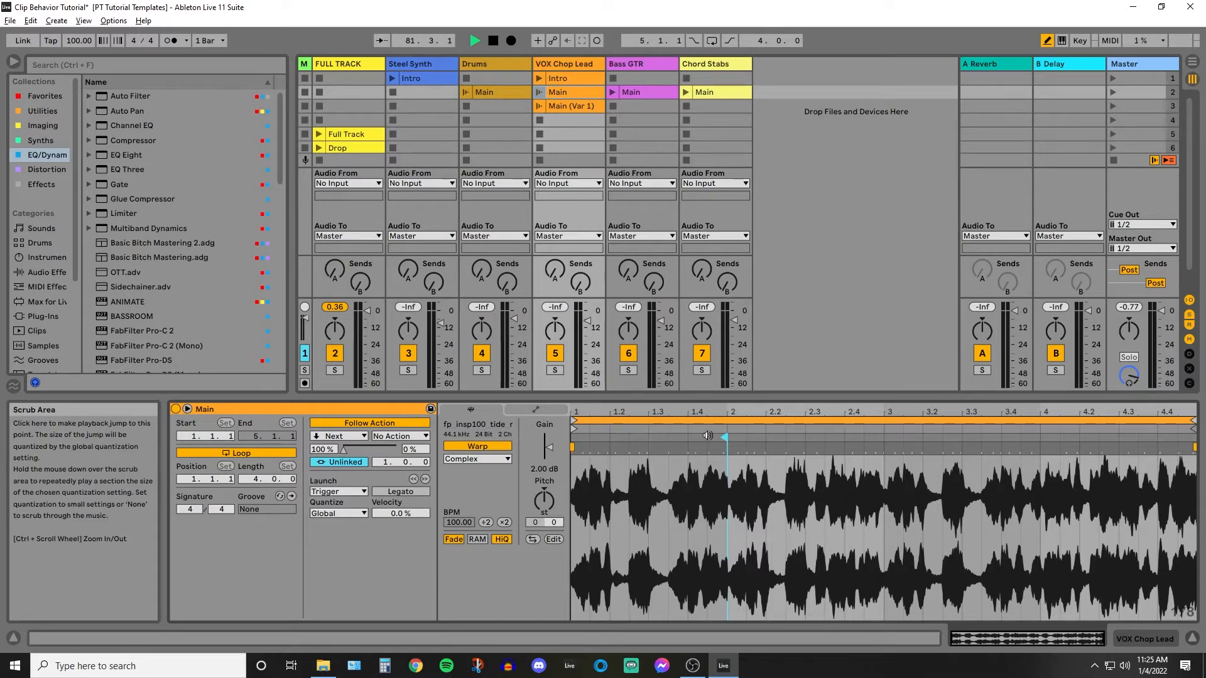
{"action": "left_click", "coordinate": [344, 462]}
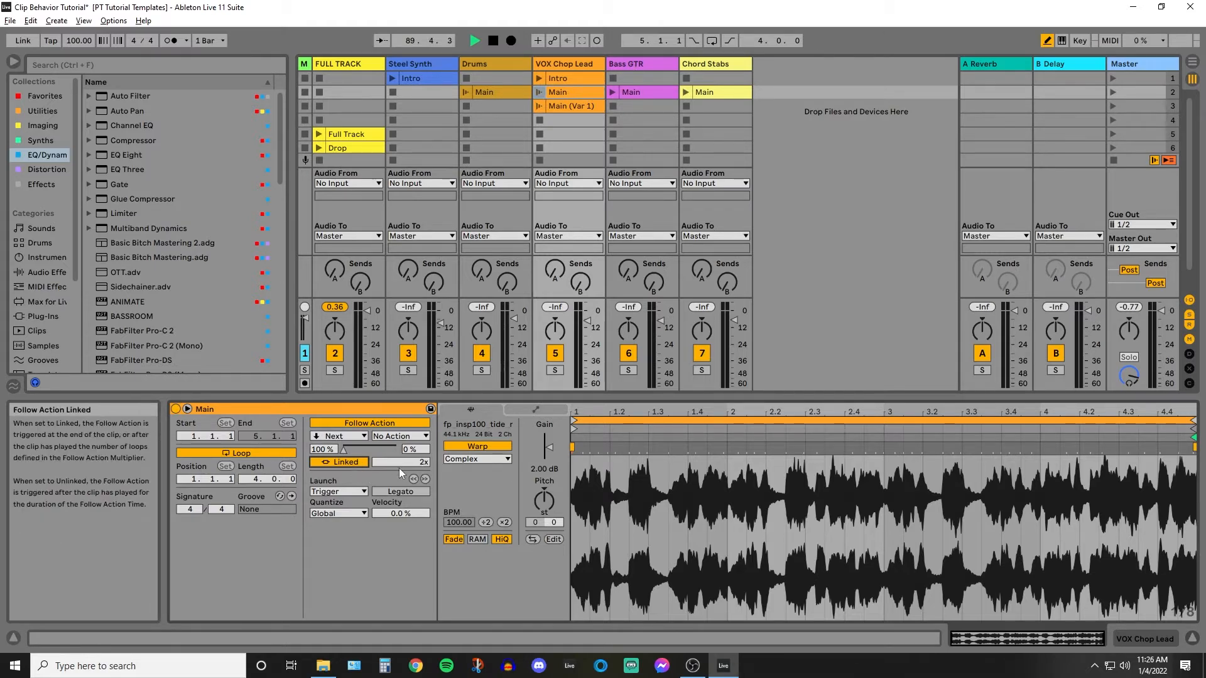
{"action": "left_click", "coordinate": [538, 92]}
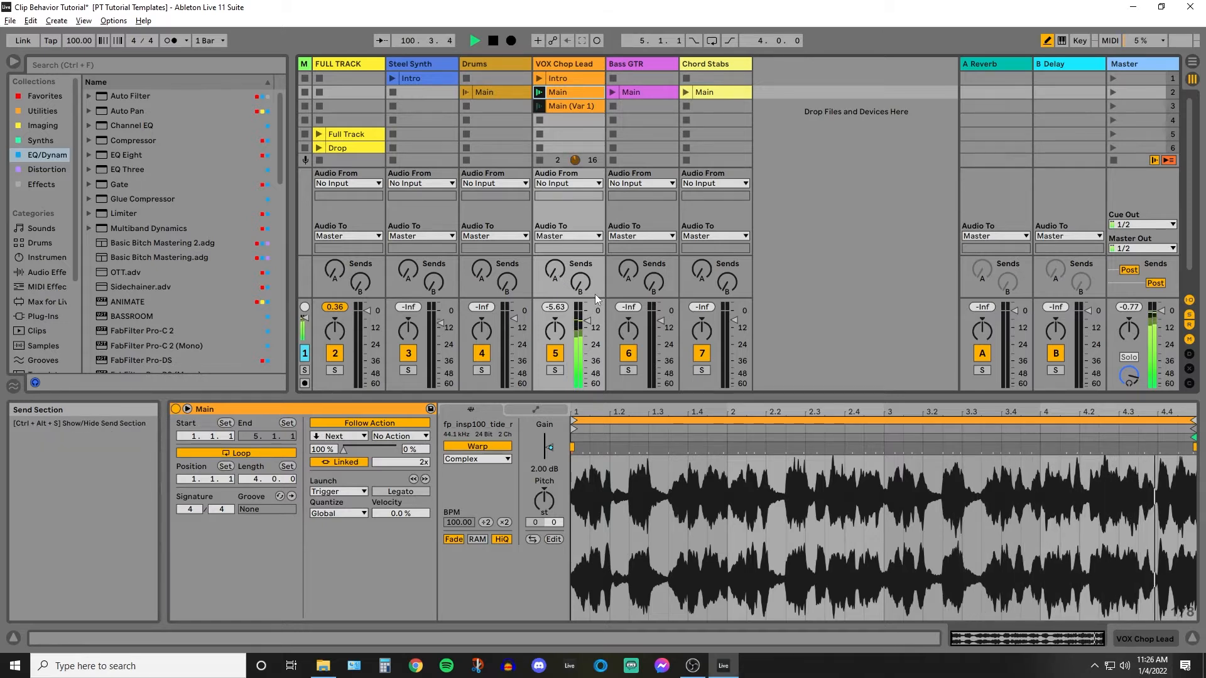
{"action": "key", "text": "space"}
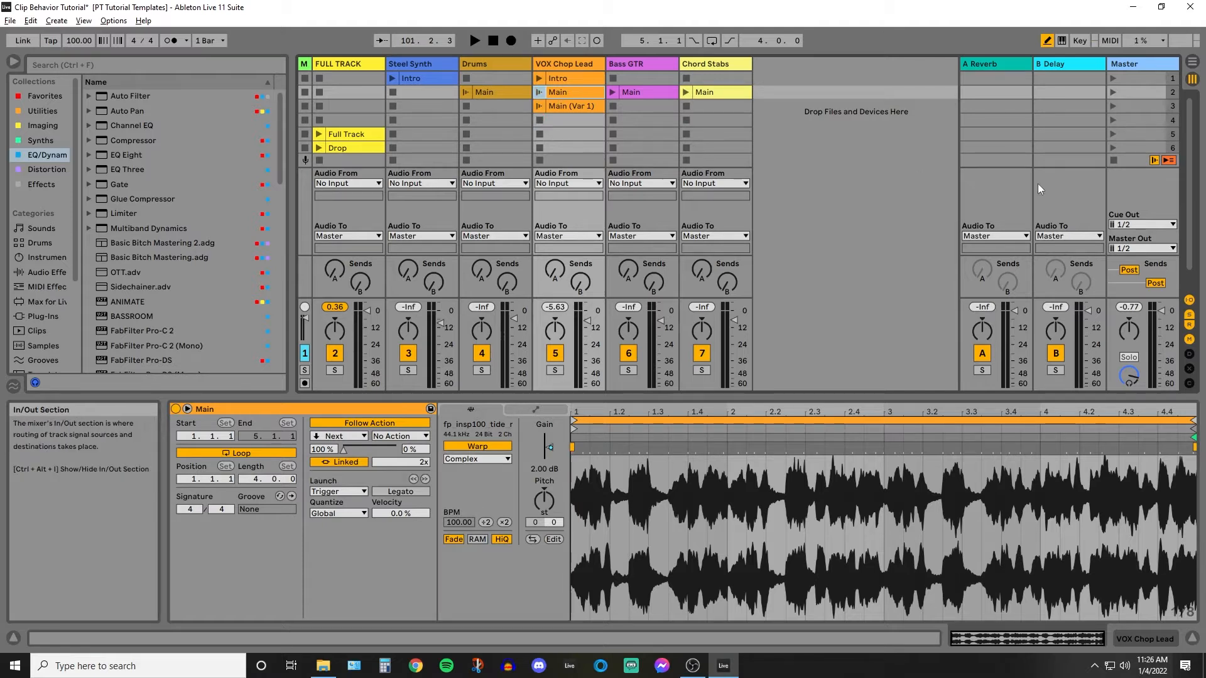
Stop all clips and return every track to arrangement playback, and briefly play the Full Track clip.
{"action": "left_click", "coordinate": [1113, 160]}
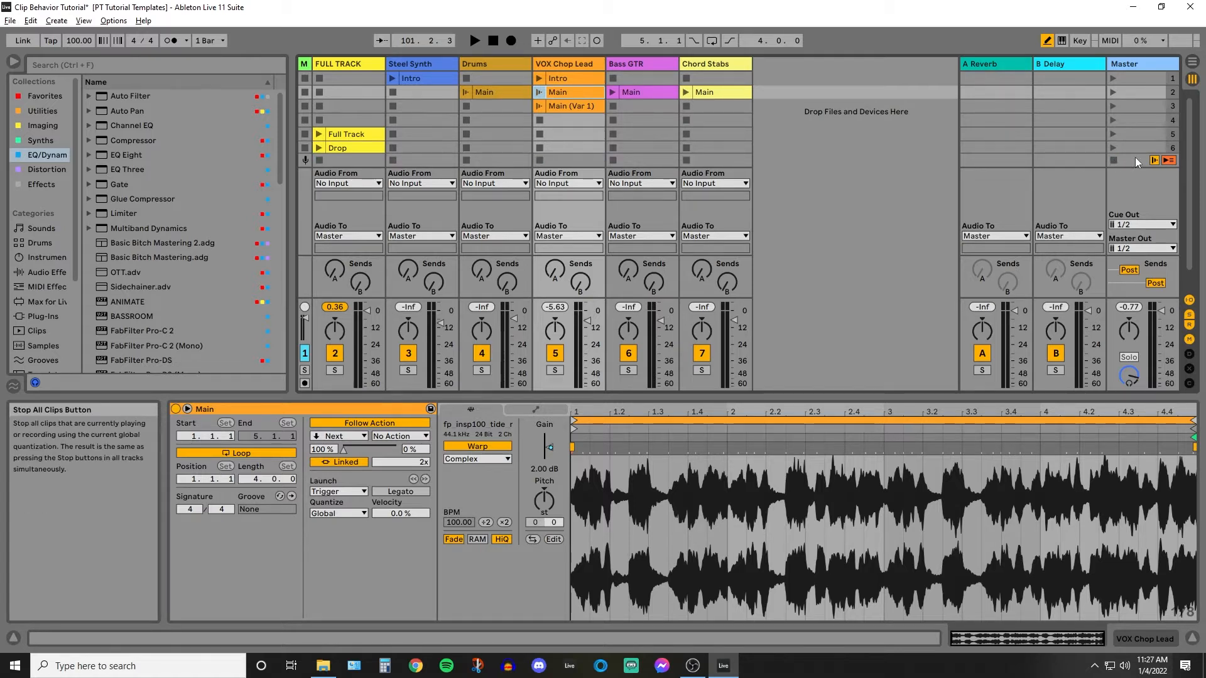
{"action": "left_click", "coordinate": [1169, 161]}
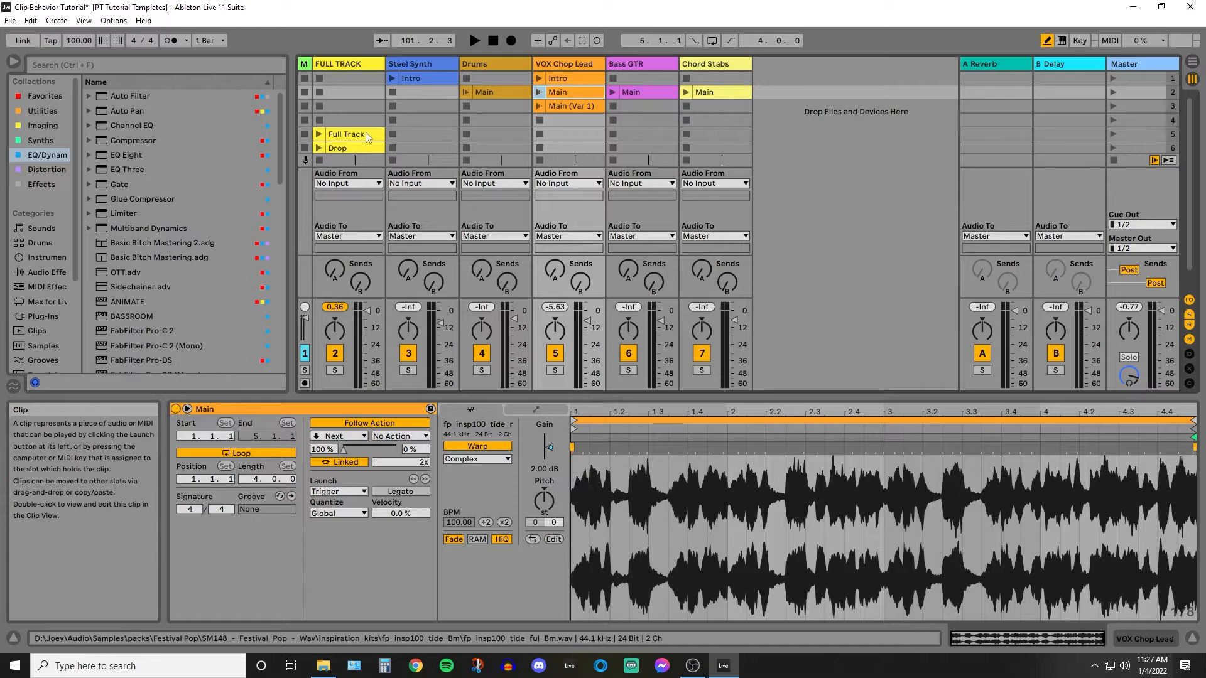
{"action": "scroll", "coordinate": [333, 143], "scroll_direction": "down", "scroll_amount": 1}
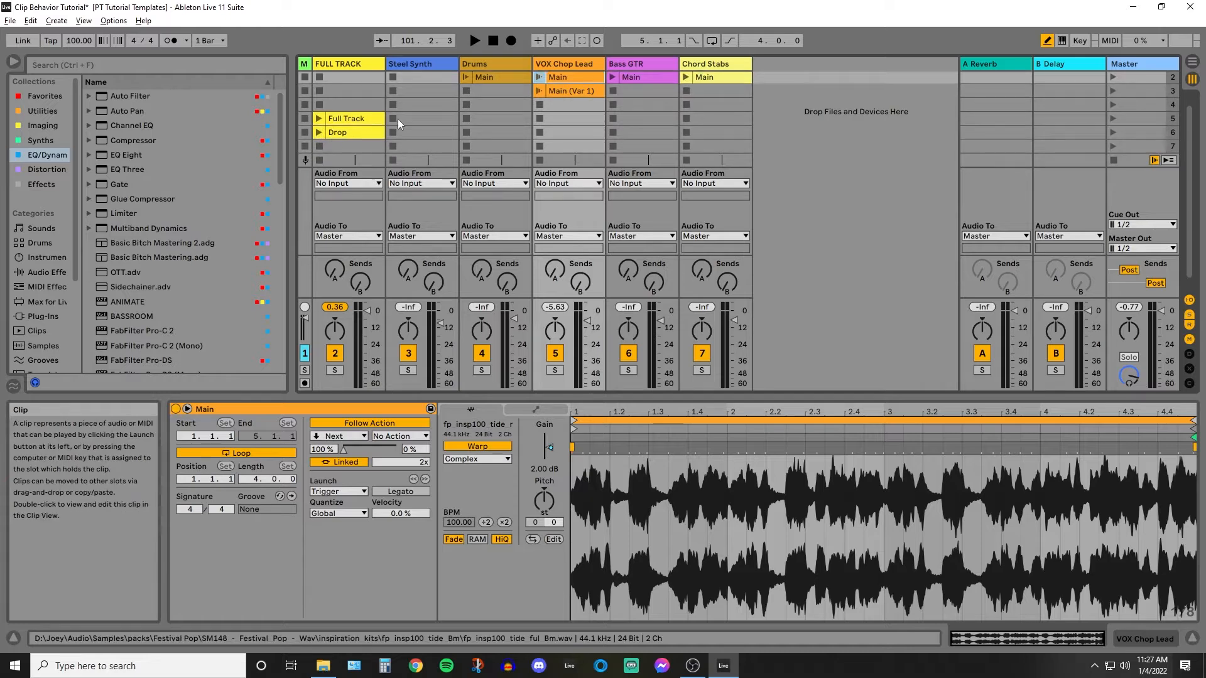
{"action": "left_click", "coordinate": [320, 120]}
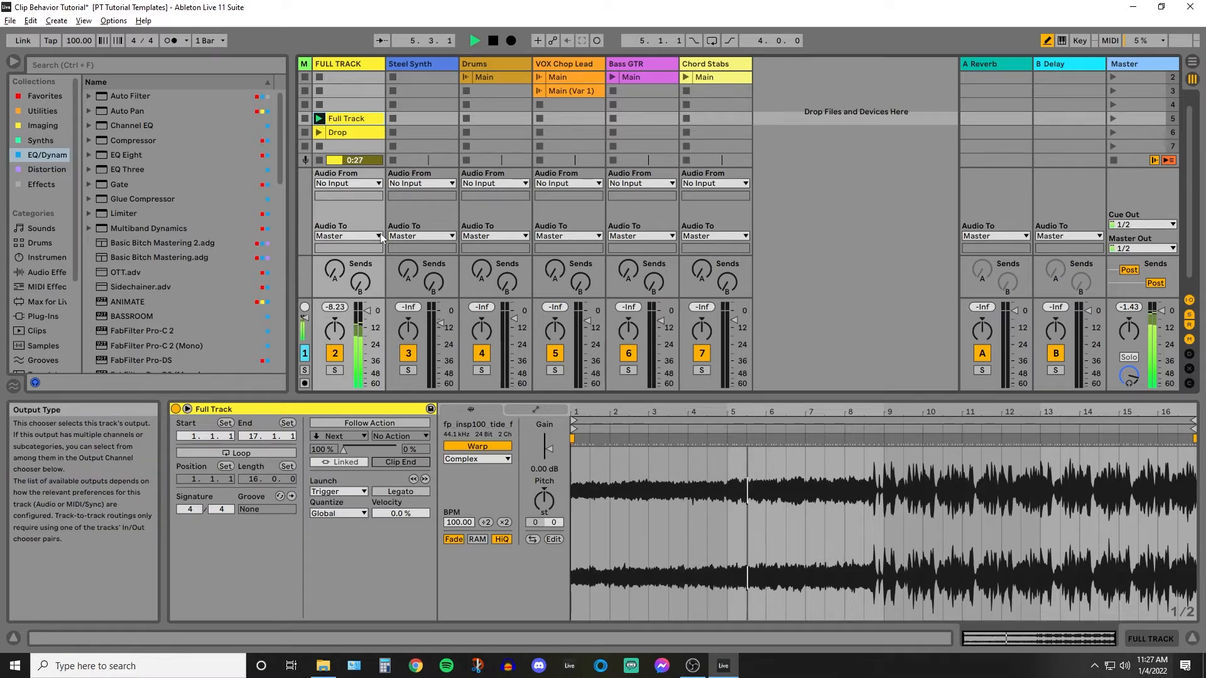
{"action": "key", "text": "space"}
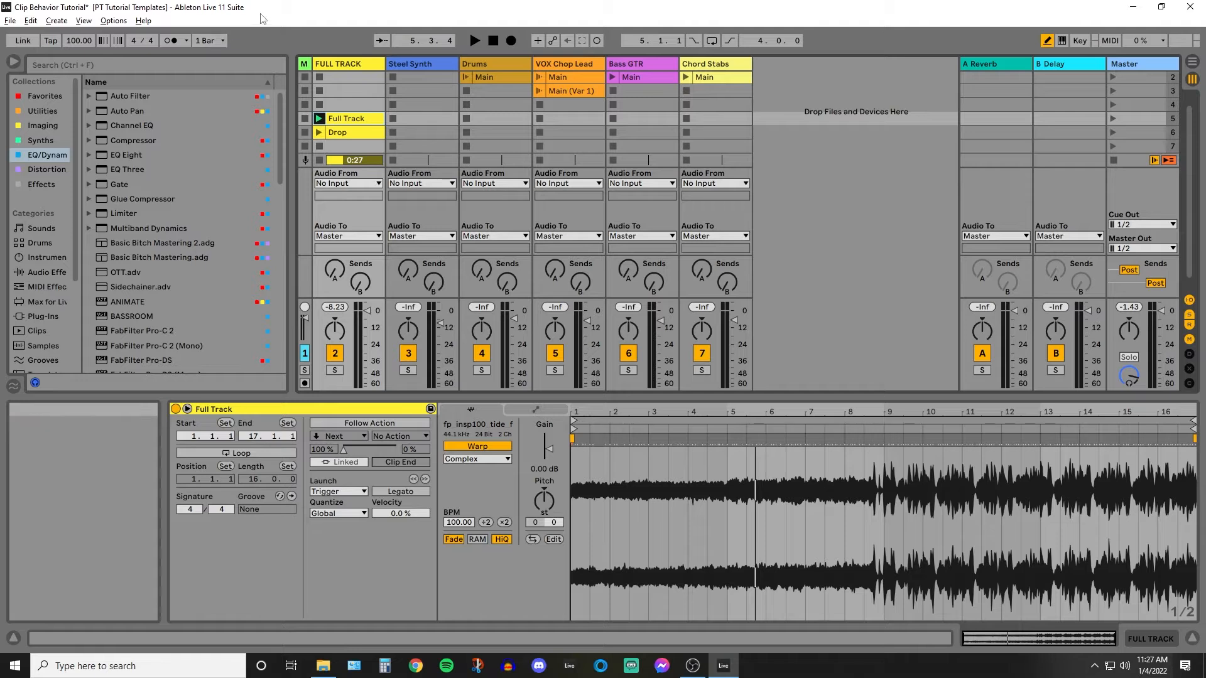
Review the global quantization options and the launch quantization options of the Full Track clip.
{"action": "left_click", "coordinate": [221, 43]}
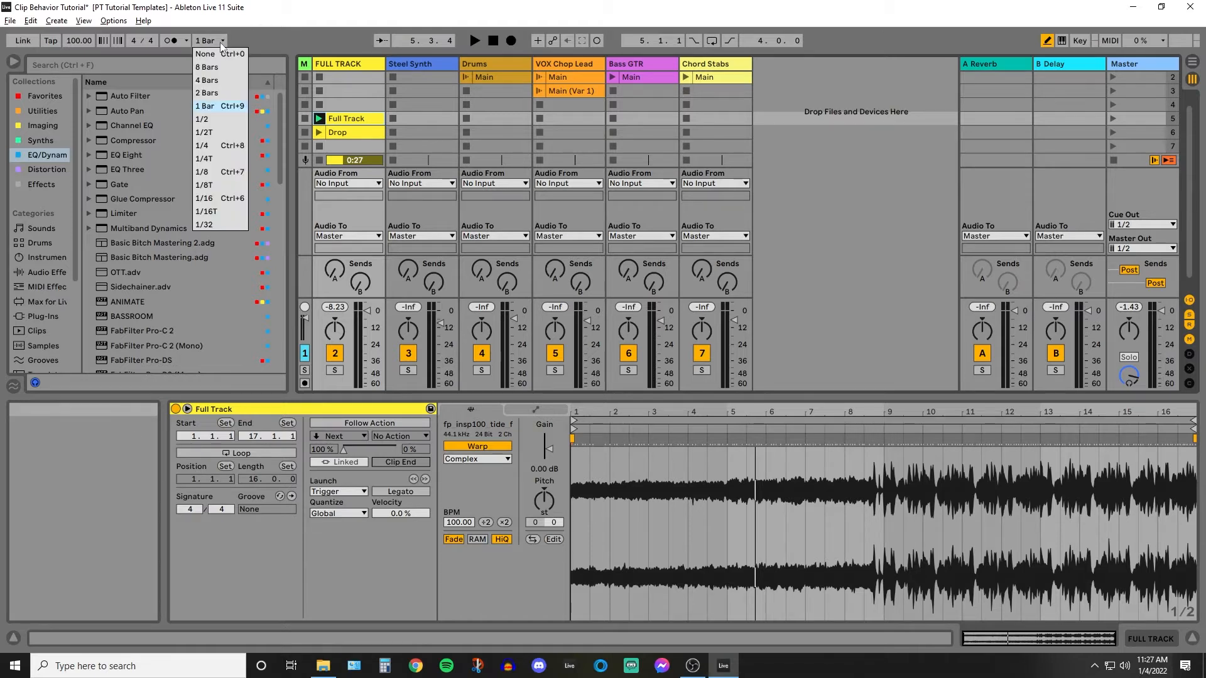
{"action": "left_click", "coordinate": [236, 34]}
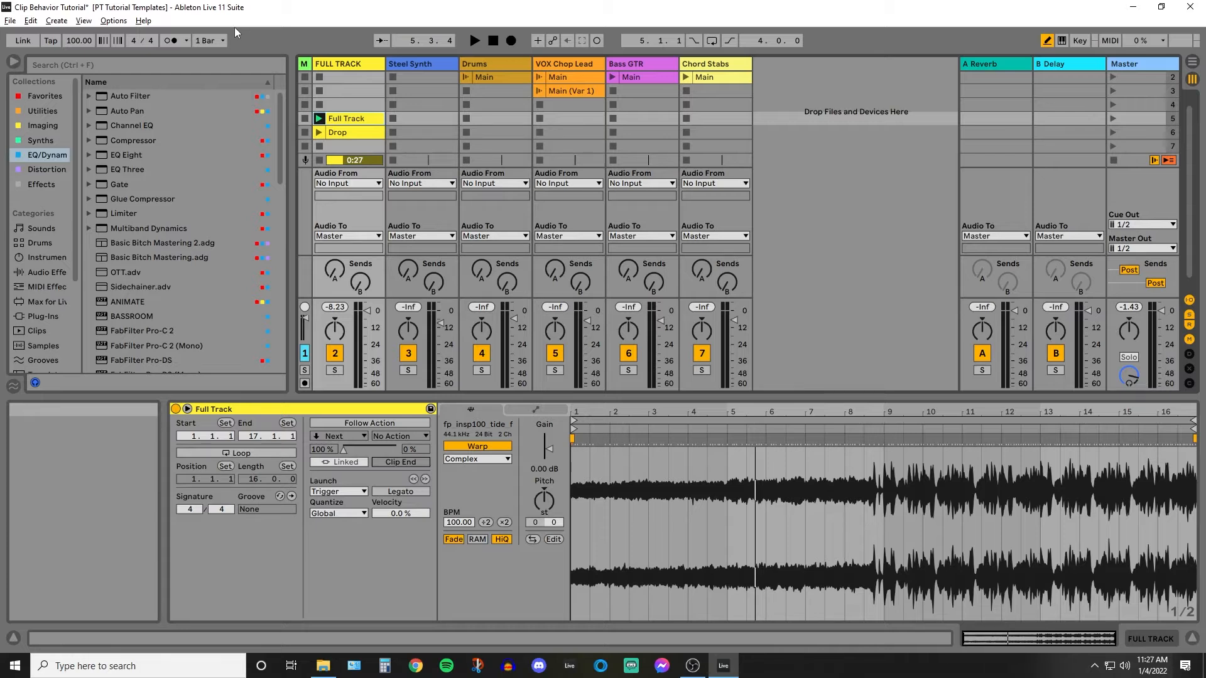
{"action": "left_click", "coordinate": [352, 515]}
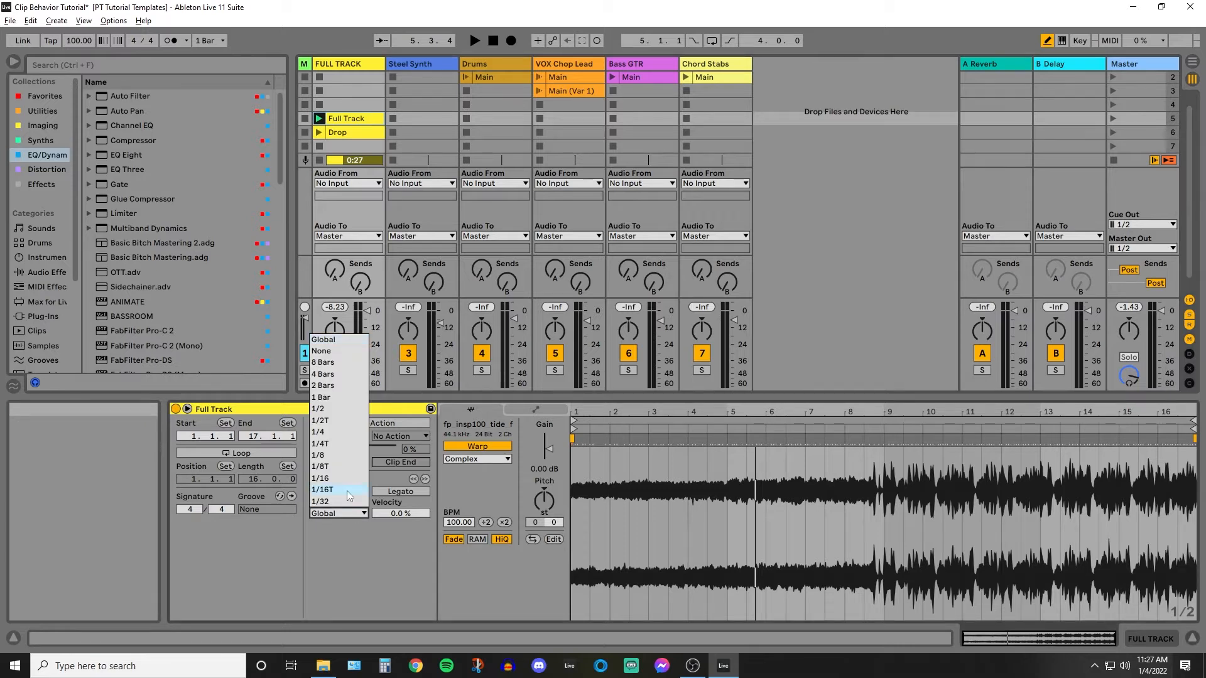
{"action": "left_click", "coordinate": [341, 564]}
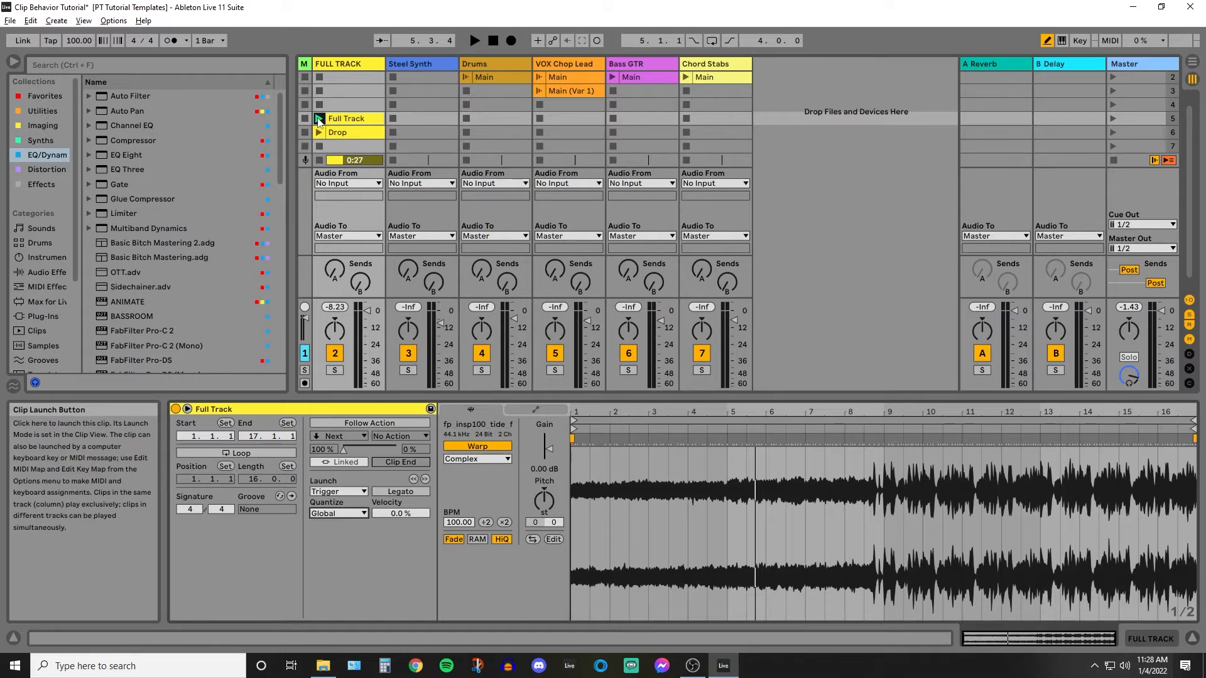
Launch the Full Track clip, retrigger it during playback to test Trigger mode, and stop the track's clip.
{"action": "left_click", "coordinate": [319, 119]}
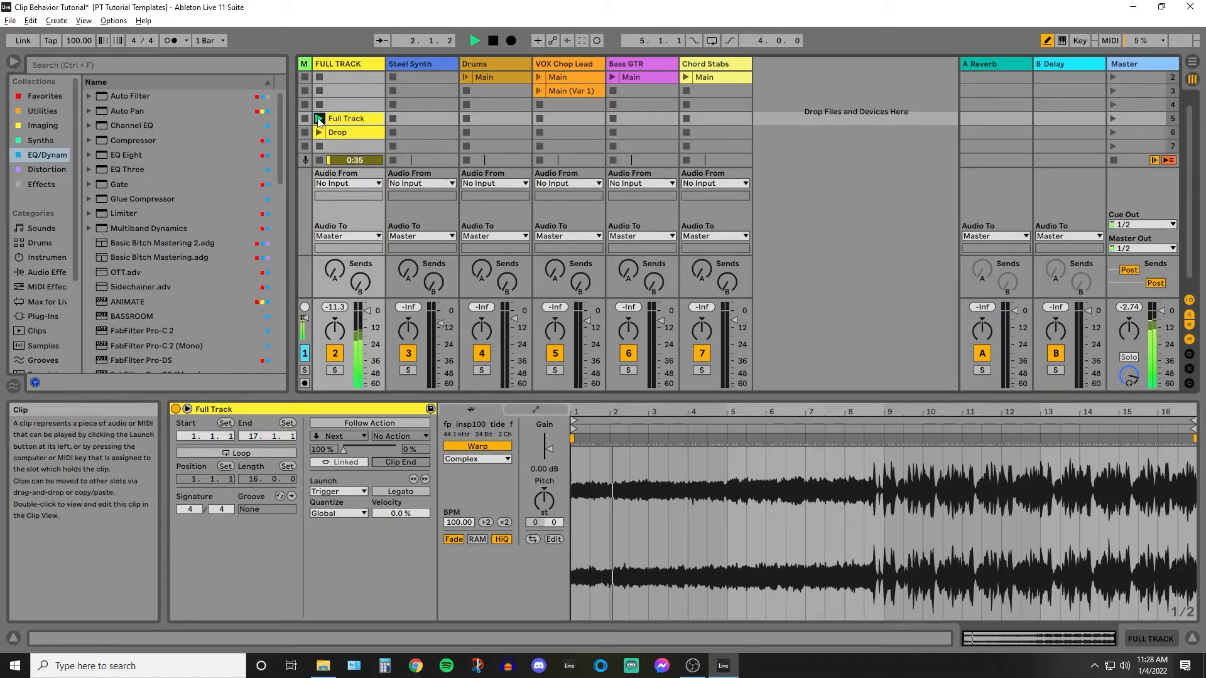
{"action": "left_click", "coordinate": [319, 119]}
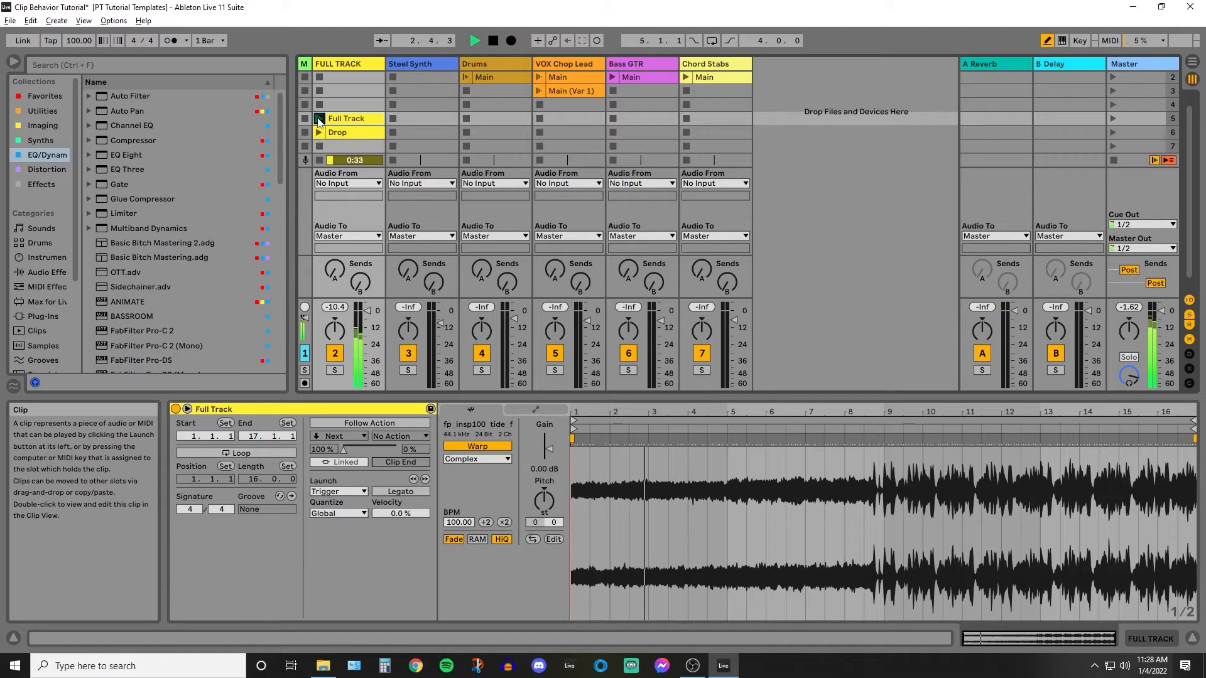
{"action": "left_click", "coordinate": [319, 120]}
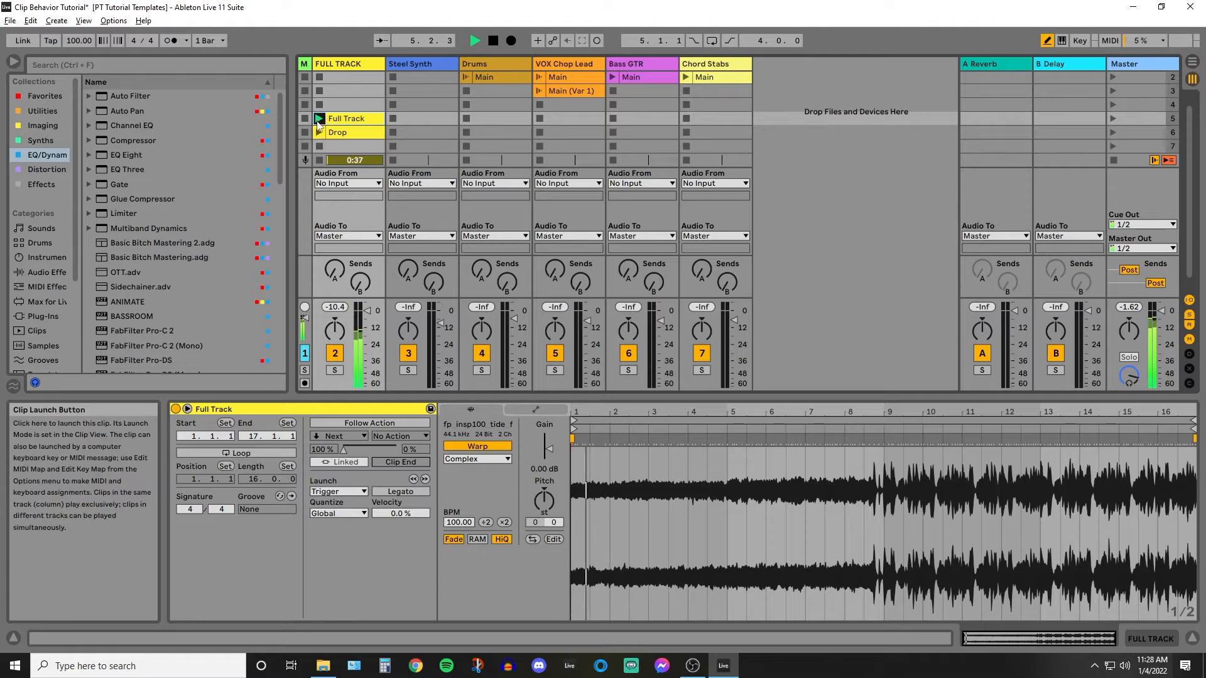
{"action": "left_click", "coordinate": [318, 145]}
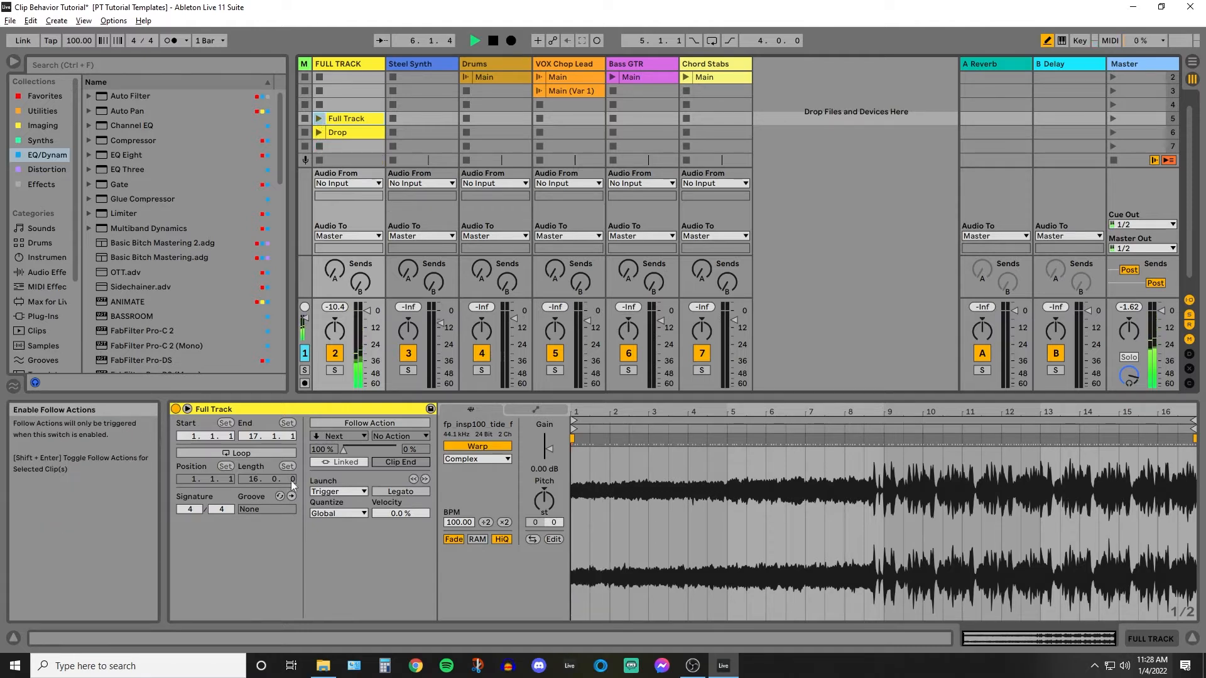
Set the Full Track clip's launch mode to Gate and test-launch the clip.
{"action": "left_click", "coordinate": [325, 491]}
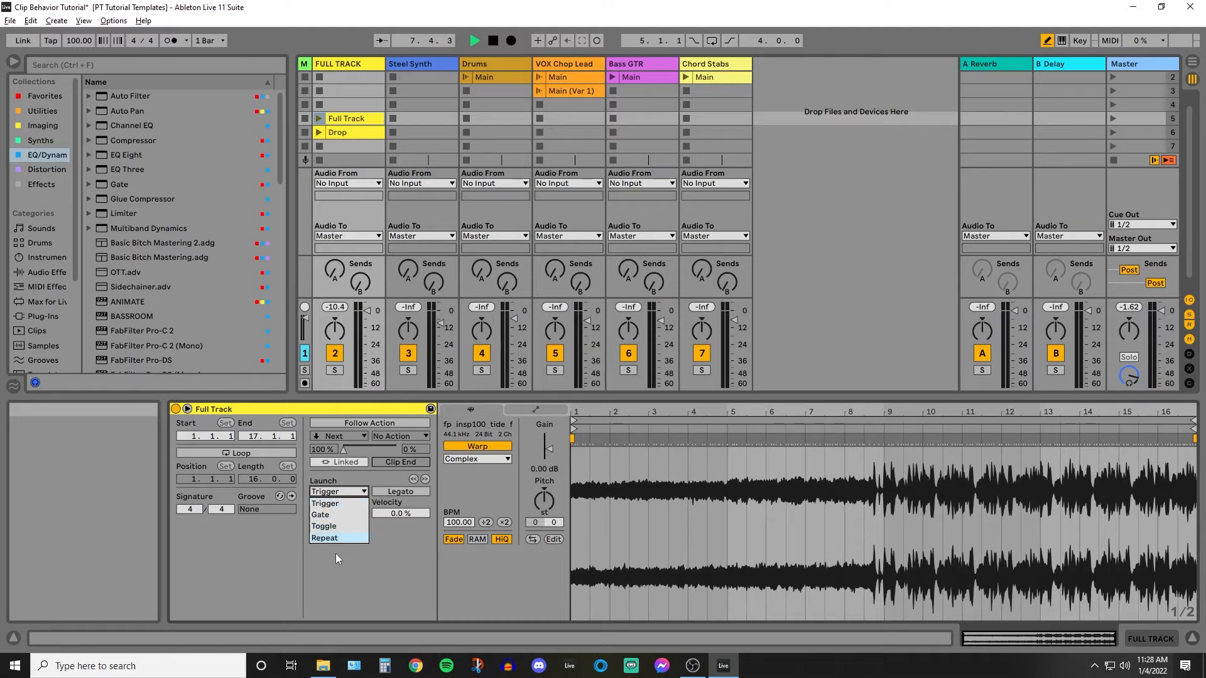
{"action": "left_click", "coordinate": [321, 515]}
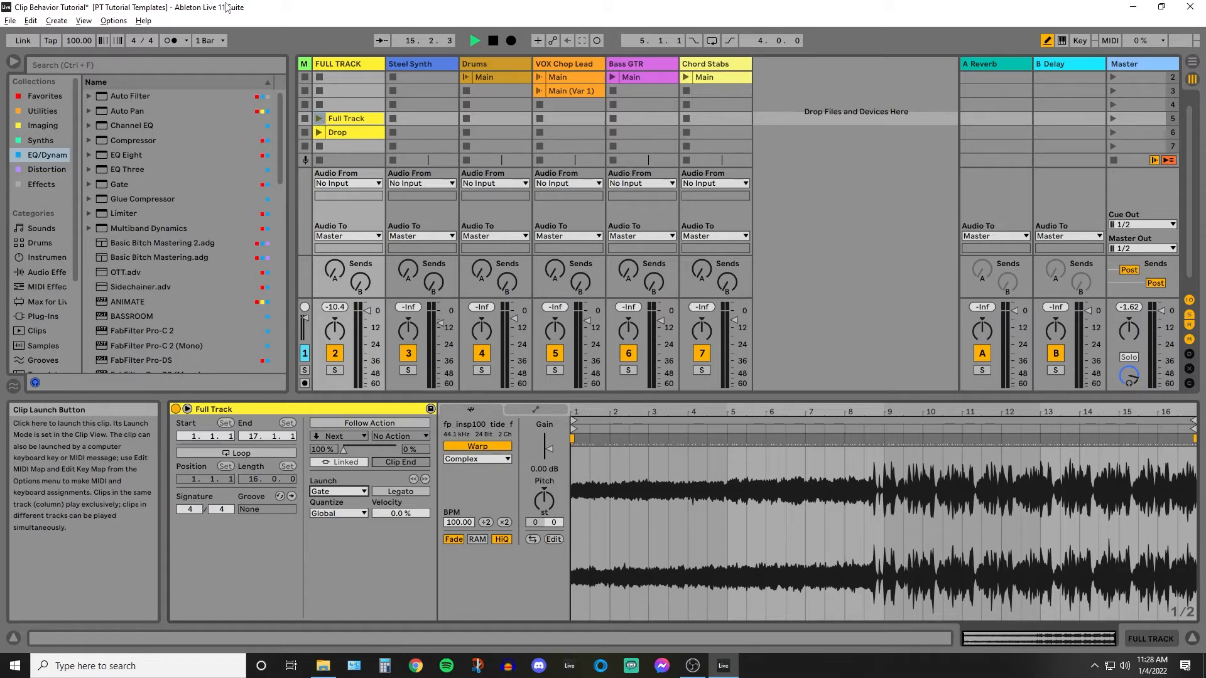
{"action": "left_click", "coordinate": [320, 120]}
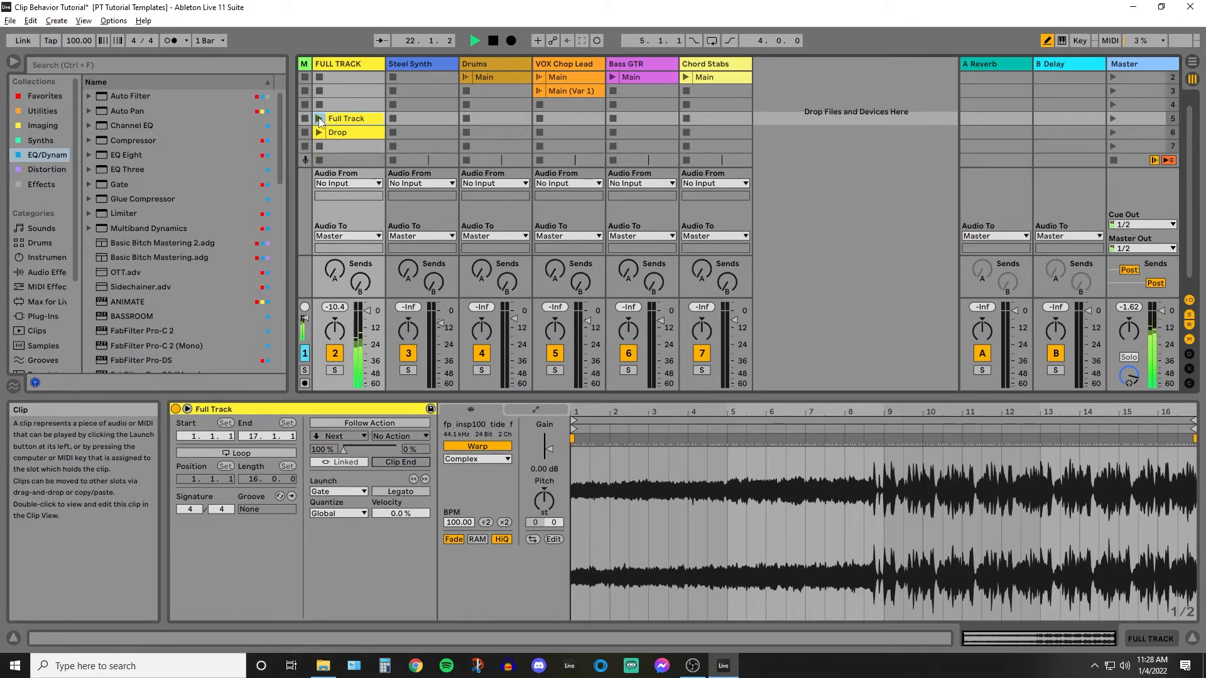
Set the Full Track clip's launch mode to Toggle, and launch and stop the clip to test it.
{"action": "left_click", "coordinate": [340, 492]}
{"action": "left_click", "coordinate": [337, 526]}
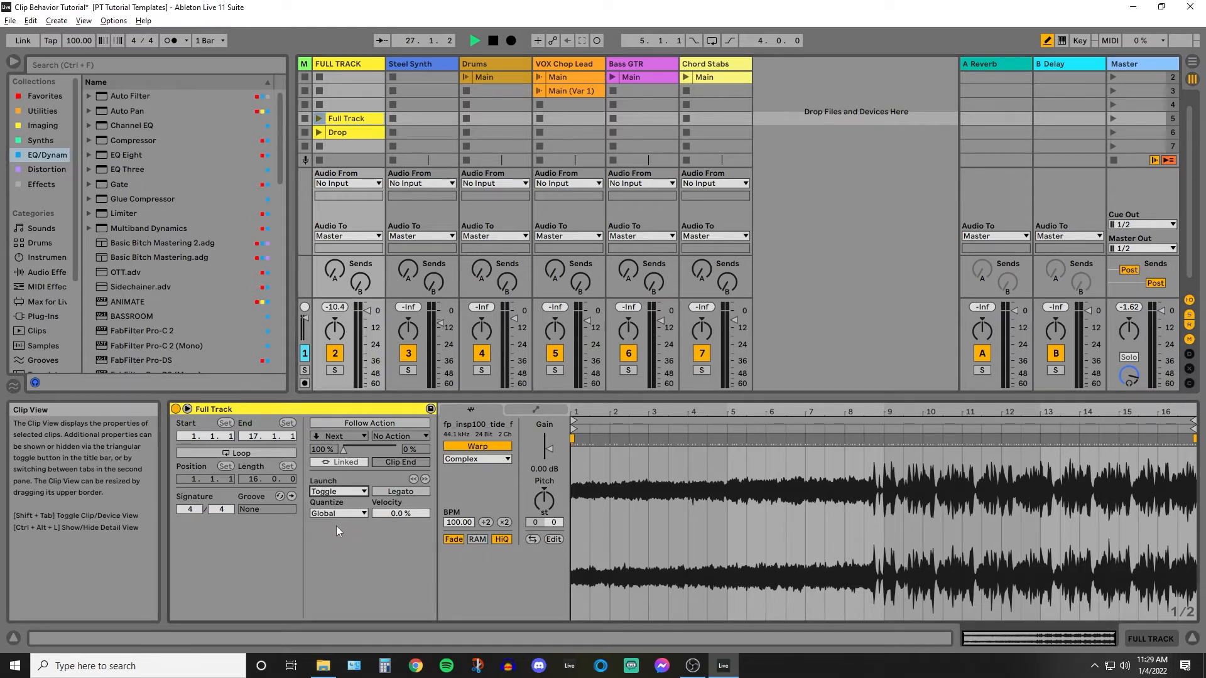
{"action": "left_click", "coordinate": [318, 121]}
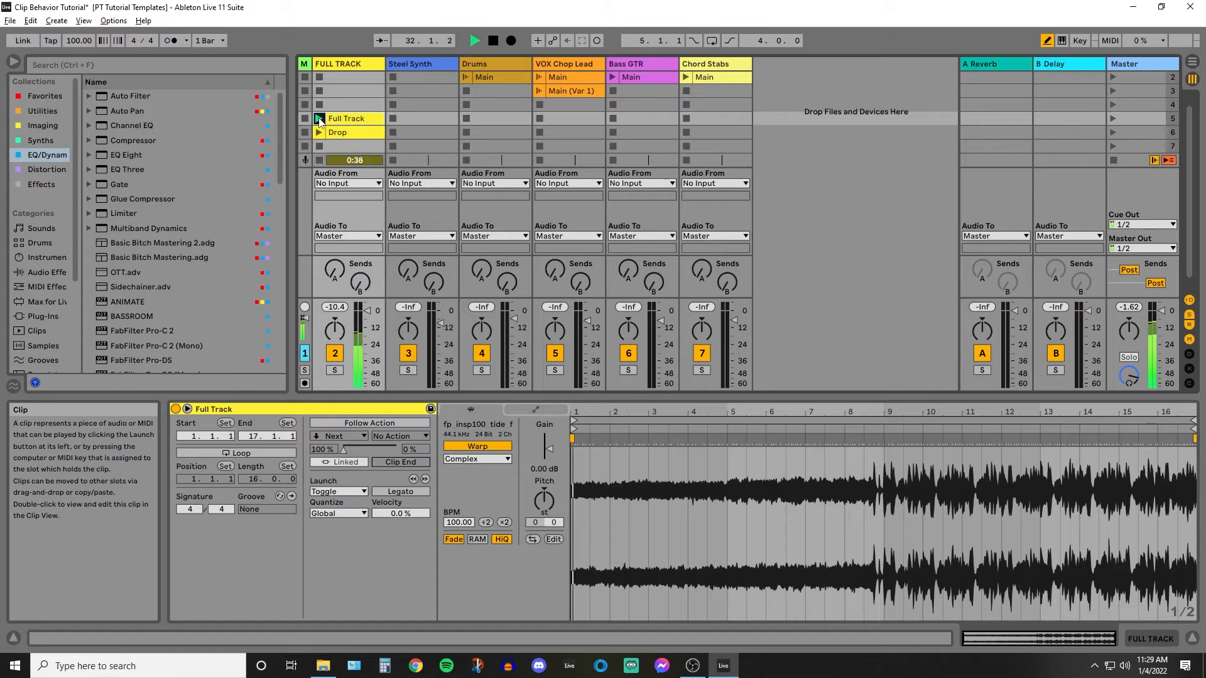
{"action": "left_click", "coordinate": [319, 121]}
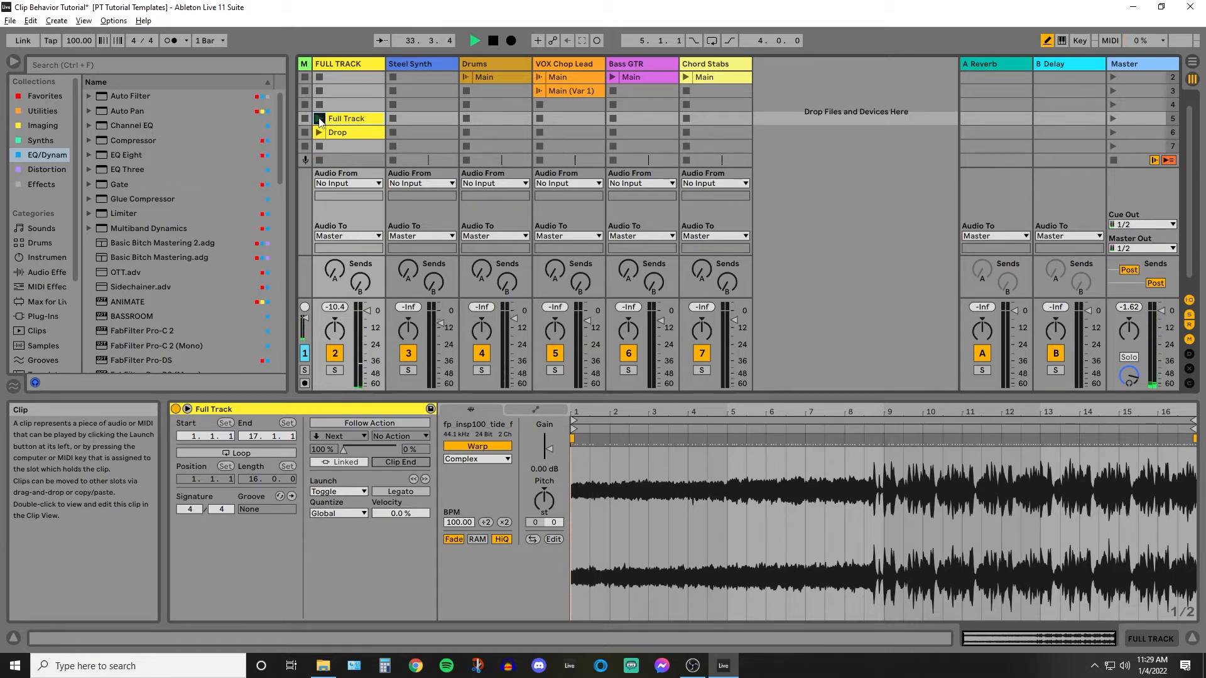
Launch the Full Track clip once more in Toggle mode and launch it again to stop it.
{"action": "left_click", "coordinate": [318, 119]}
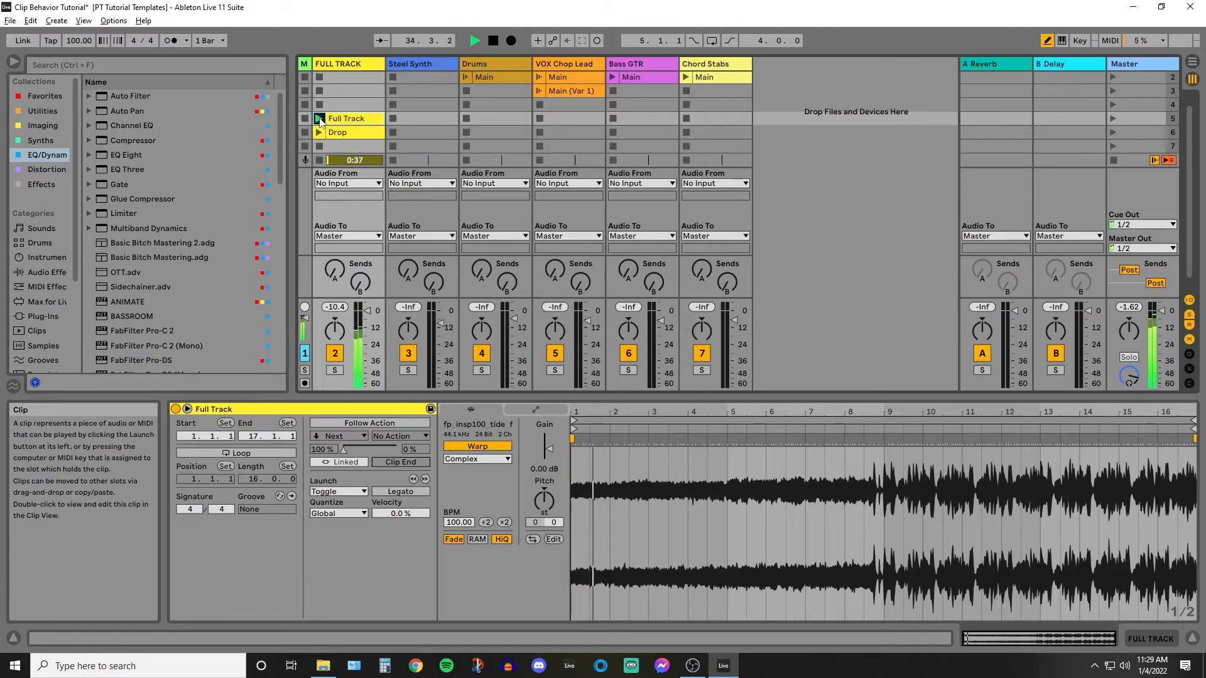
{"action": "left_click", "coordinate": [319, 120]}
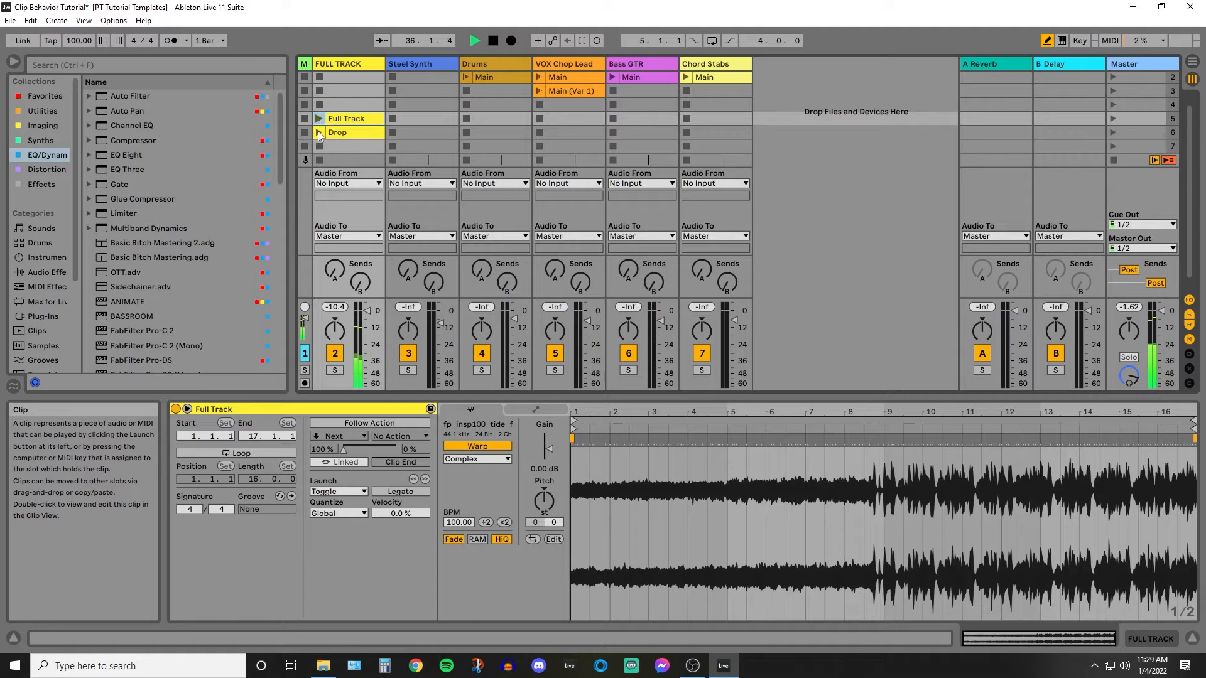
Set the Full Track clip's launch mode to Repeat and its launch quantization to 1/8.
{"action": "left_click", "coordinate": [352, 492]}
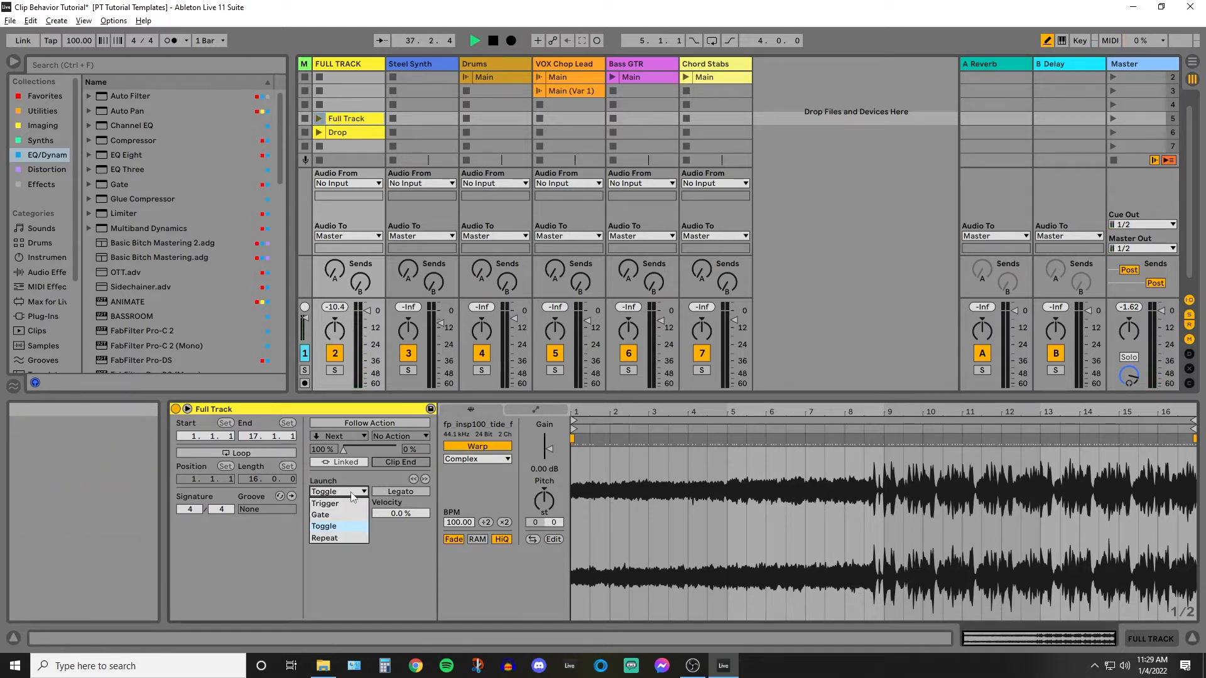
{"action": "left_click", "coordinate": [344, 539]}
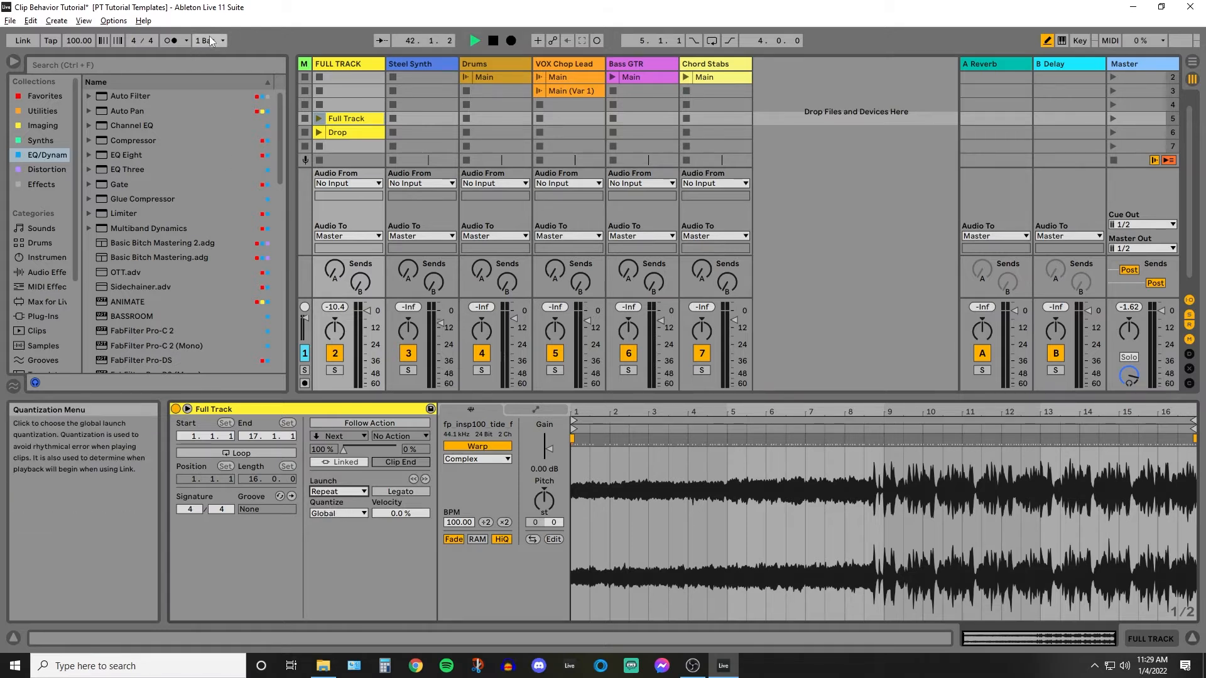
{"action": "left_click", "coordinate": [354, 511]}
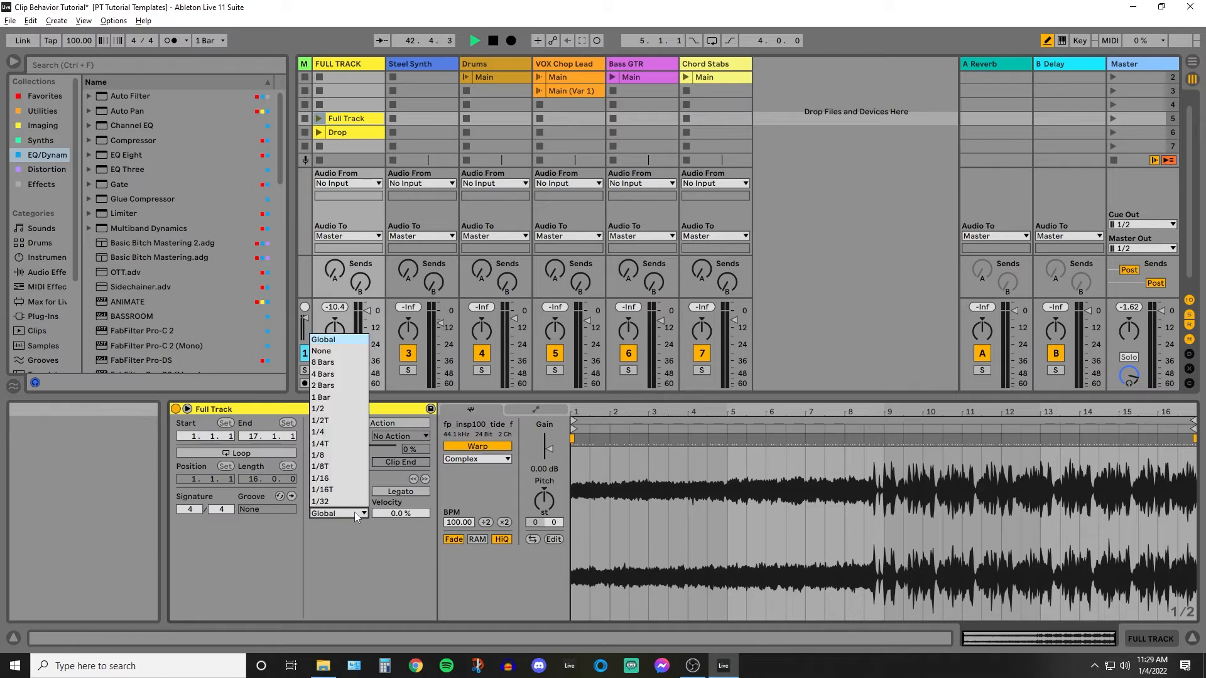
{"action": "left_click", "coordinate": [341, 455]}
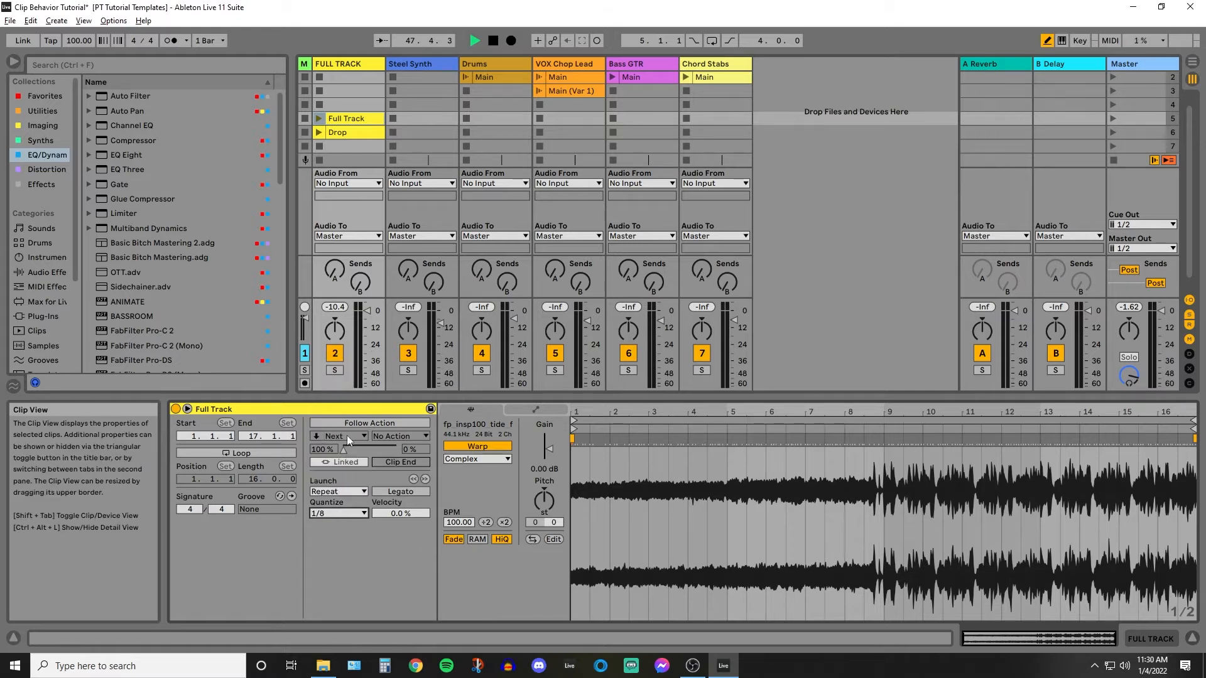
Test the Full Track clip's Repeat mode, including playback from around bar 8, and stop playback.
{"action": "left_click", "coordinate": [318, 119]}
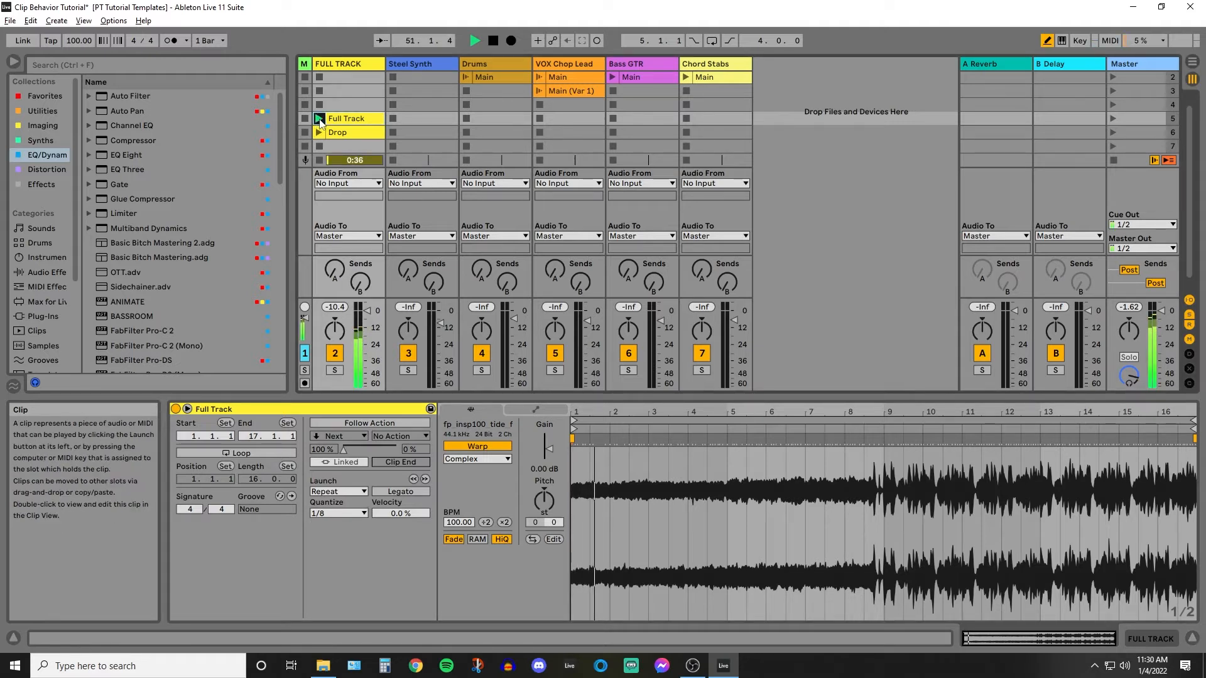
{"action": "left_click", "coordinate": [322, 145]}
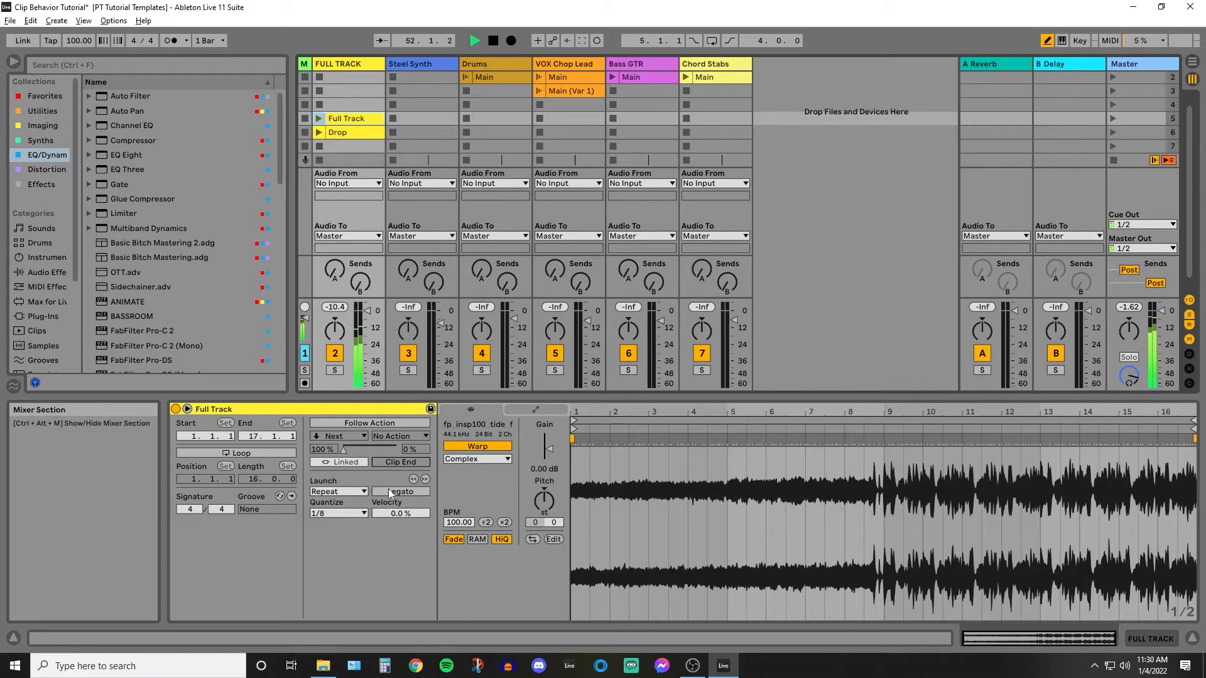
{"action": "left_click", "coordinate": [319, 119]}
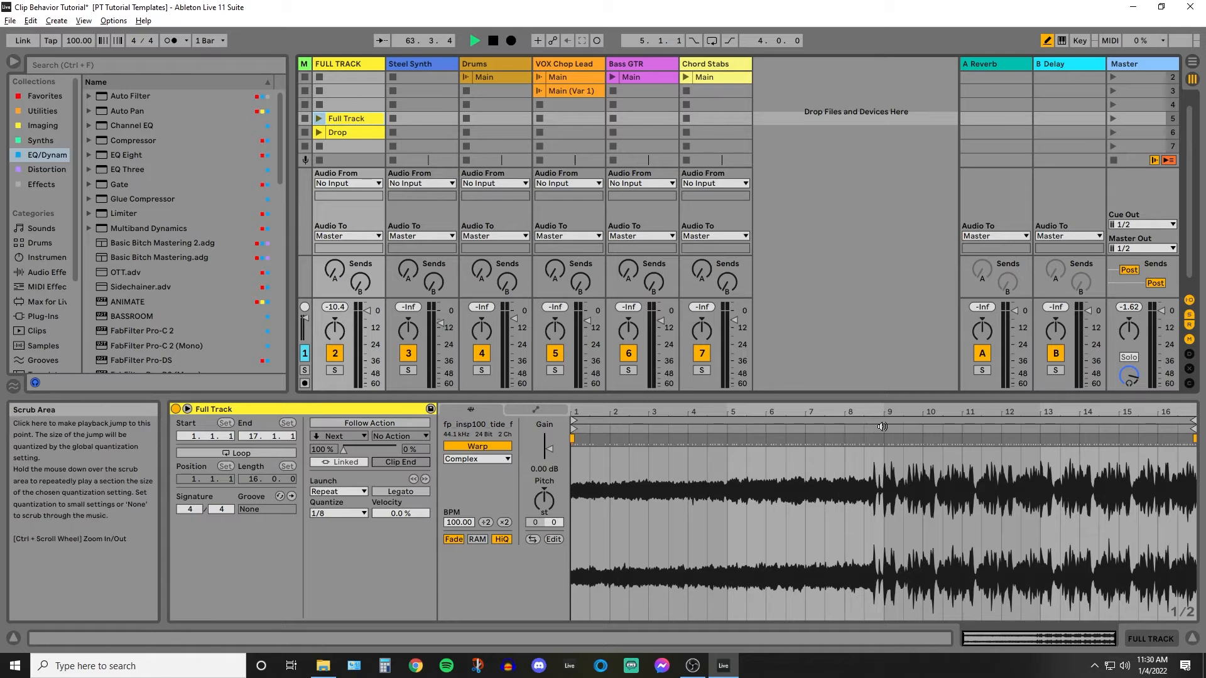
{"action": "left_click", "coordinate": [845, 428]}
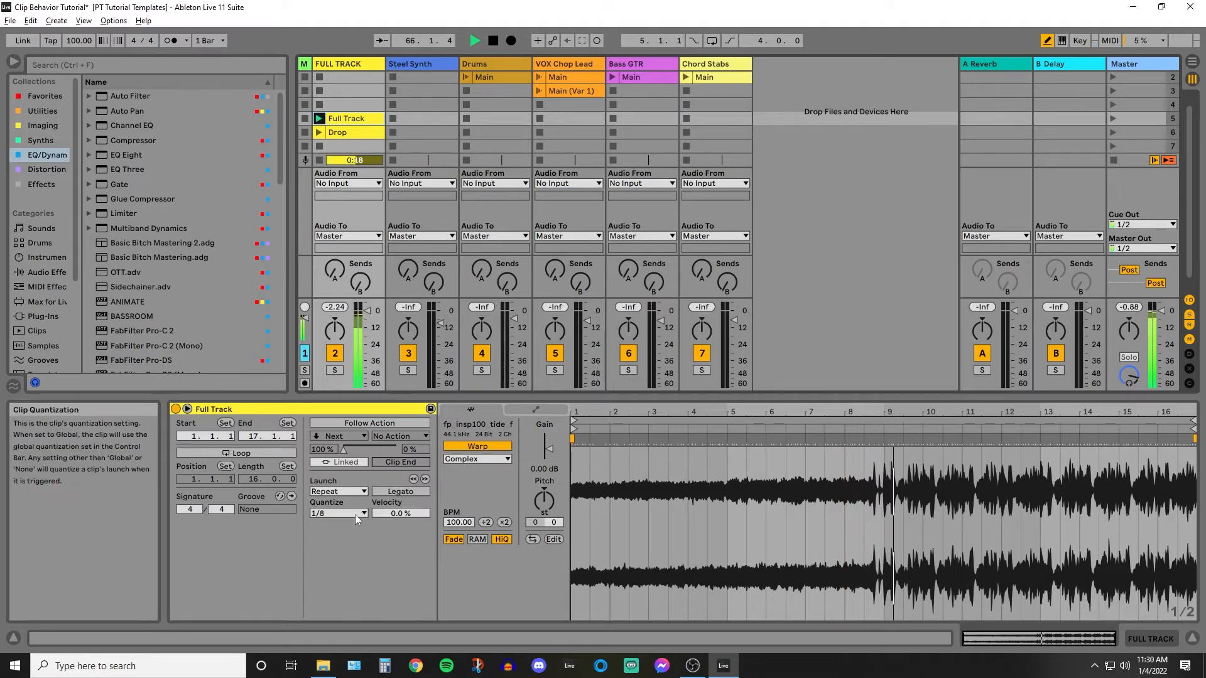
{"action": "key", "text": "space"}
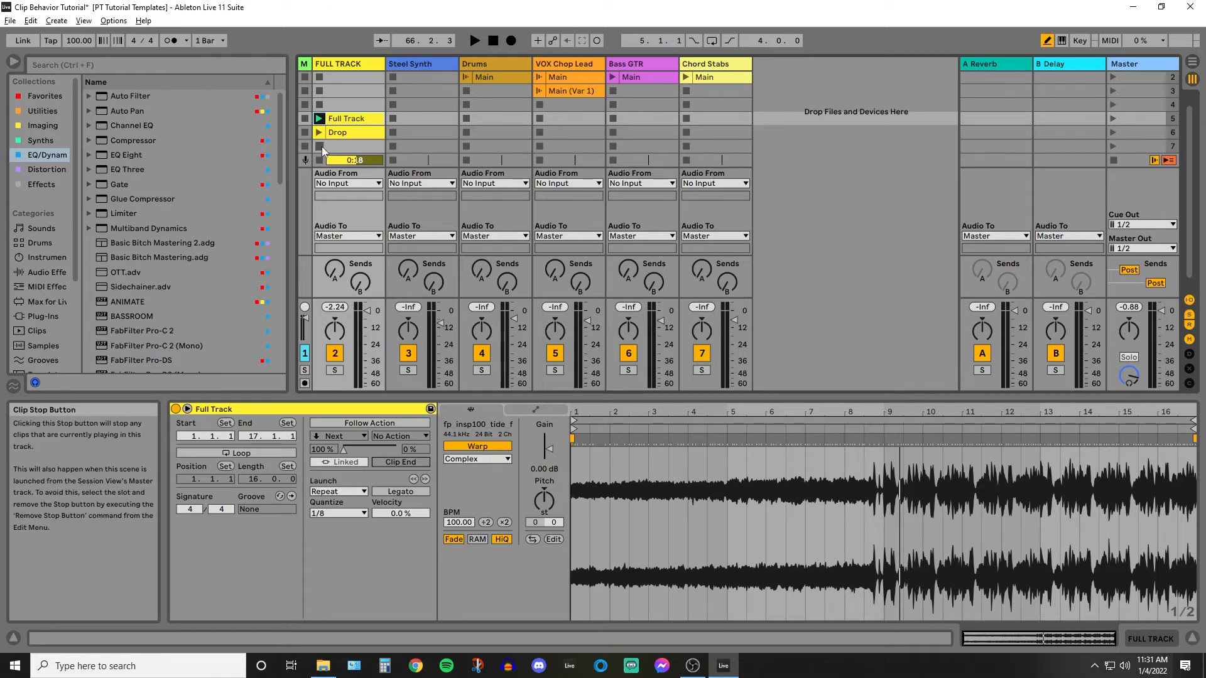
Move the Drop clip down to scene 8 and duplicate the Full Track clip into scene 6.
{"action": "scroll", "coordinate": [333, 133], "scroll_direction": "down", "scroll_amount": 1}
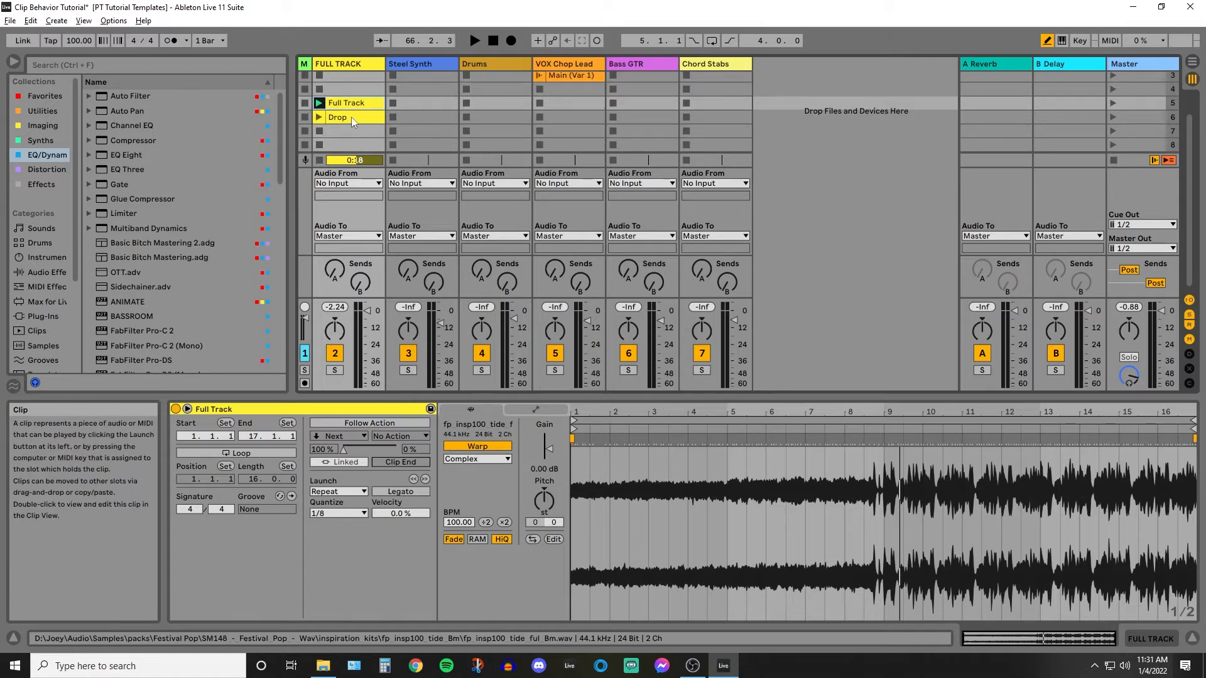
{"action": "left_click_drag", "start_coordinate": [352, 117], "coordinate": [352, 144]}
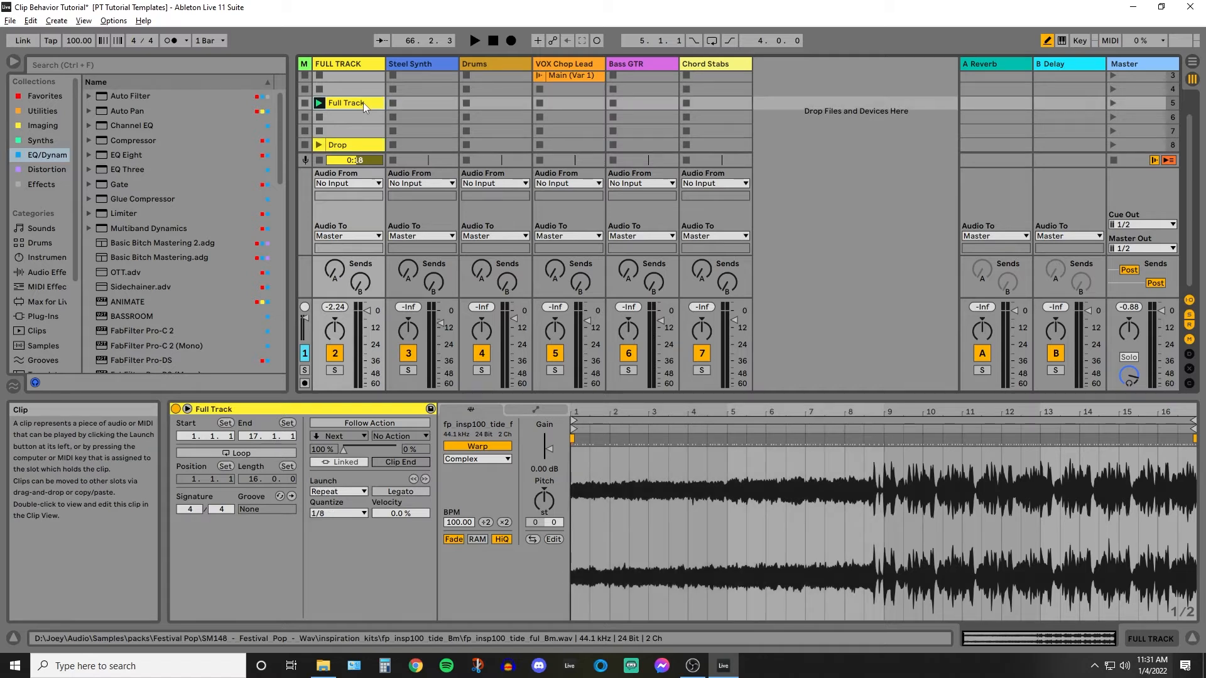
{"action": "left_click_drag", "start_coordinate": [363, 103], "coordinate": [362, 118]}
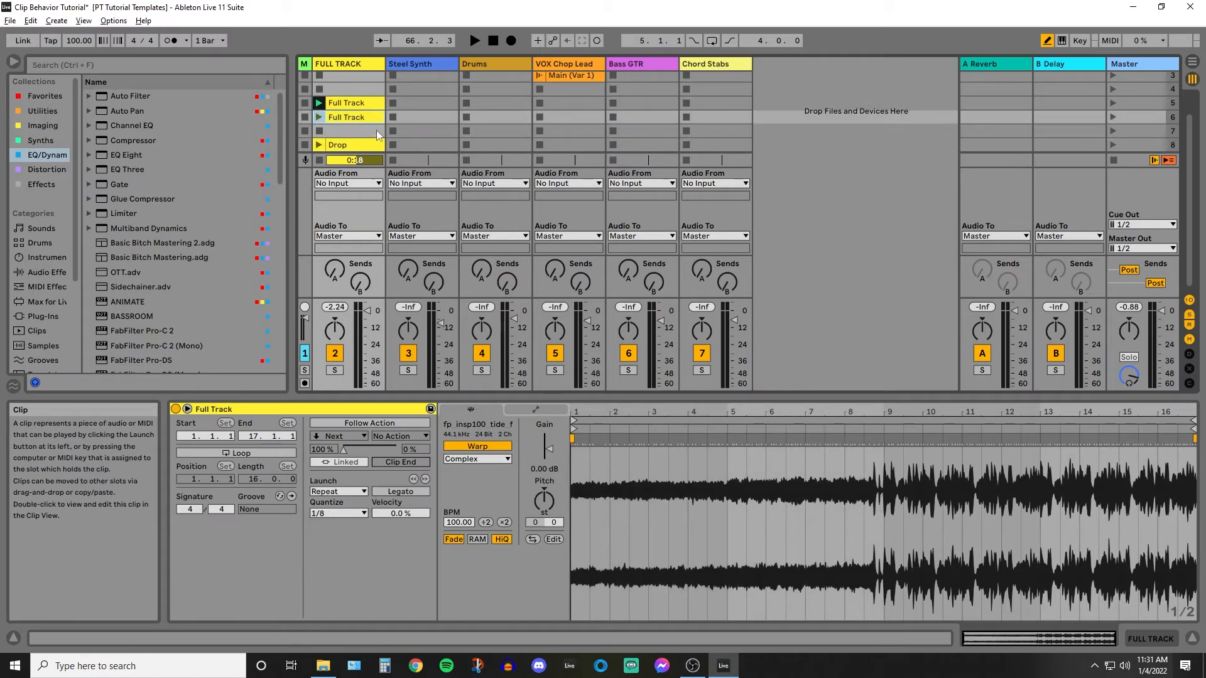
{"action": "key", "text": "Delete"}
{"action": "left_click", "coordinate": [361, 101]}
{"action": "key", "text": "ctrl+d"}
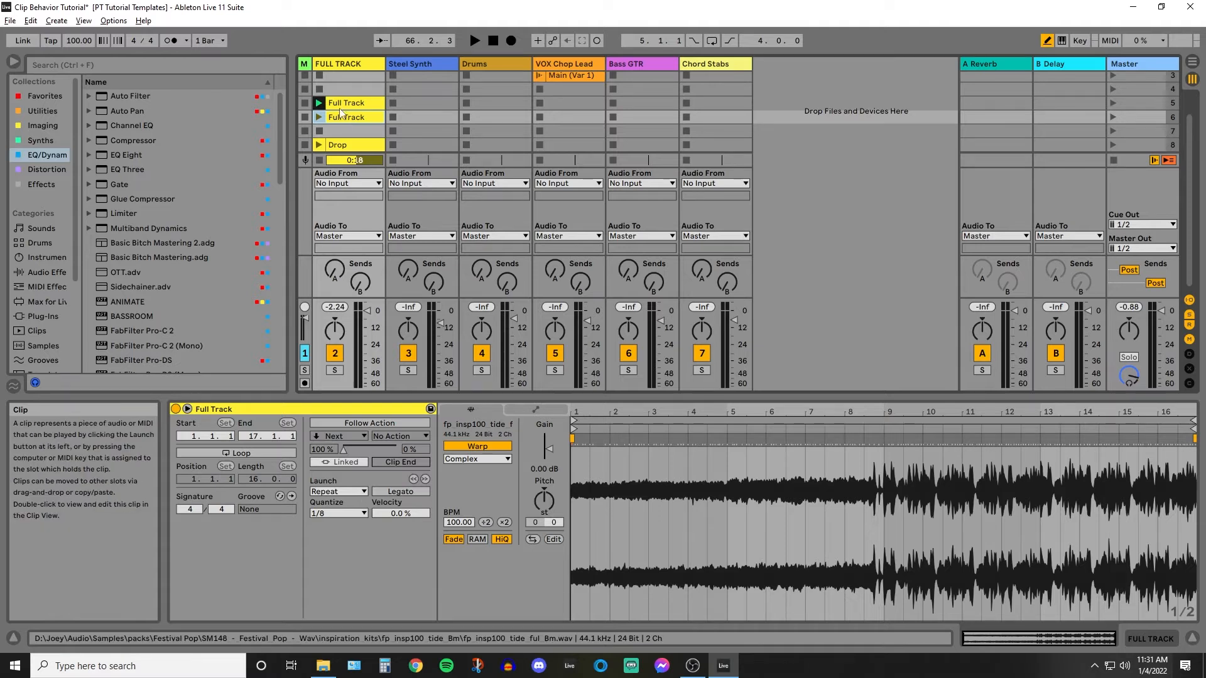
Set the launch mode of both Full Track clips to Trigger.
{"action": "left_click", "coordinate": [341, 104]}
{"action": "left_click", "coordinate": [339, 491]}
{"action": "left_click", "coordinate": [349, 493]}
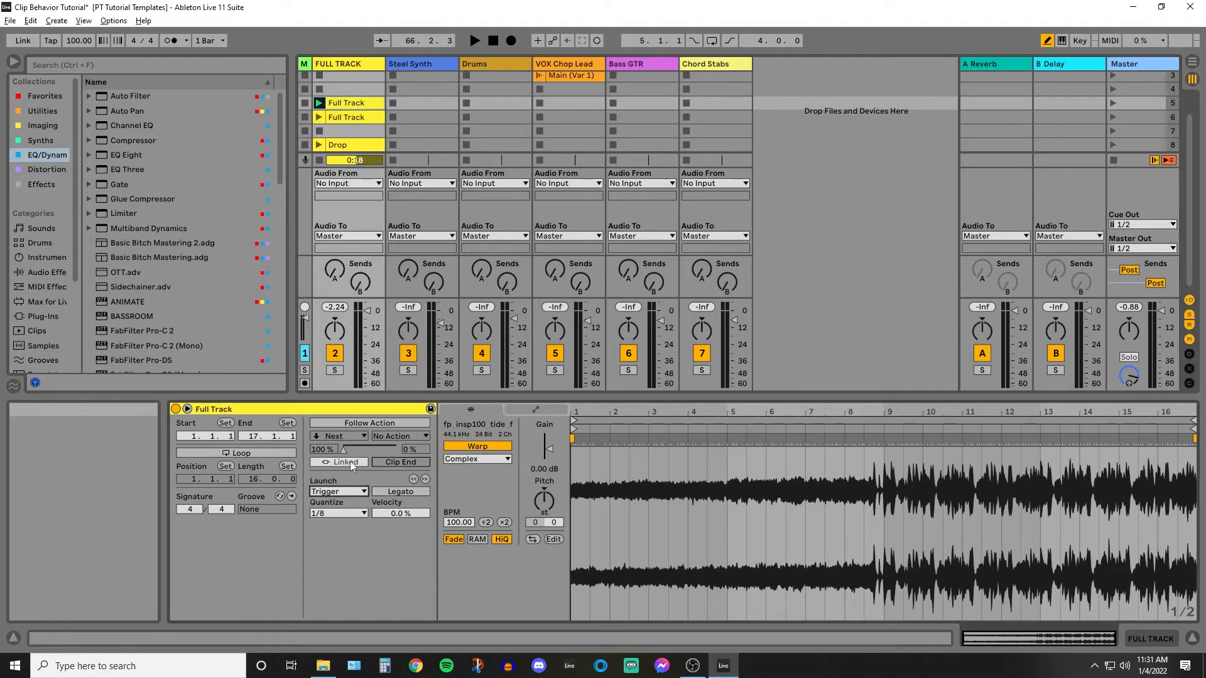
{"action": "left_click", "coordinate": [347, 119]}
{"action": "left_click", "coordinate": [339, 492]}
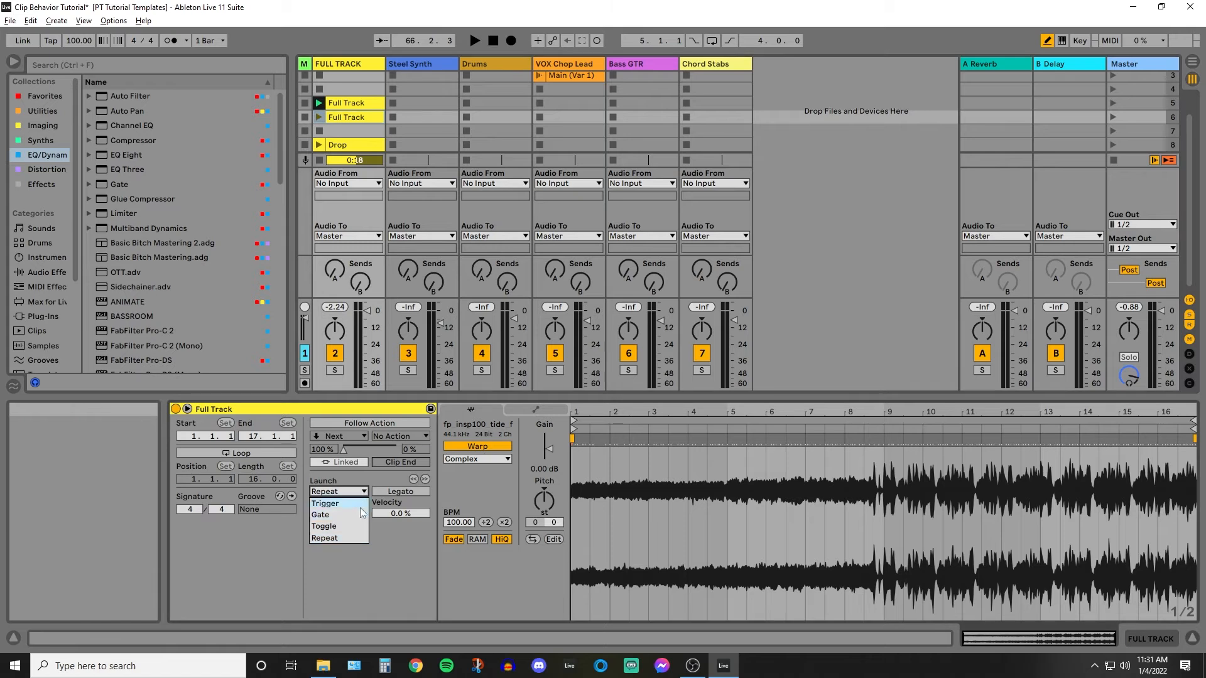
{"action": "left_click", "coordinate": [339, 495]}
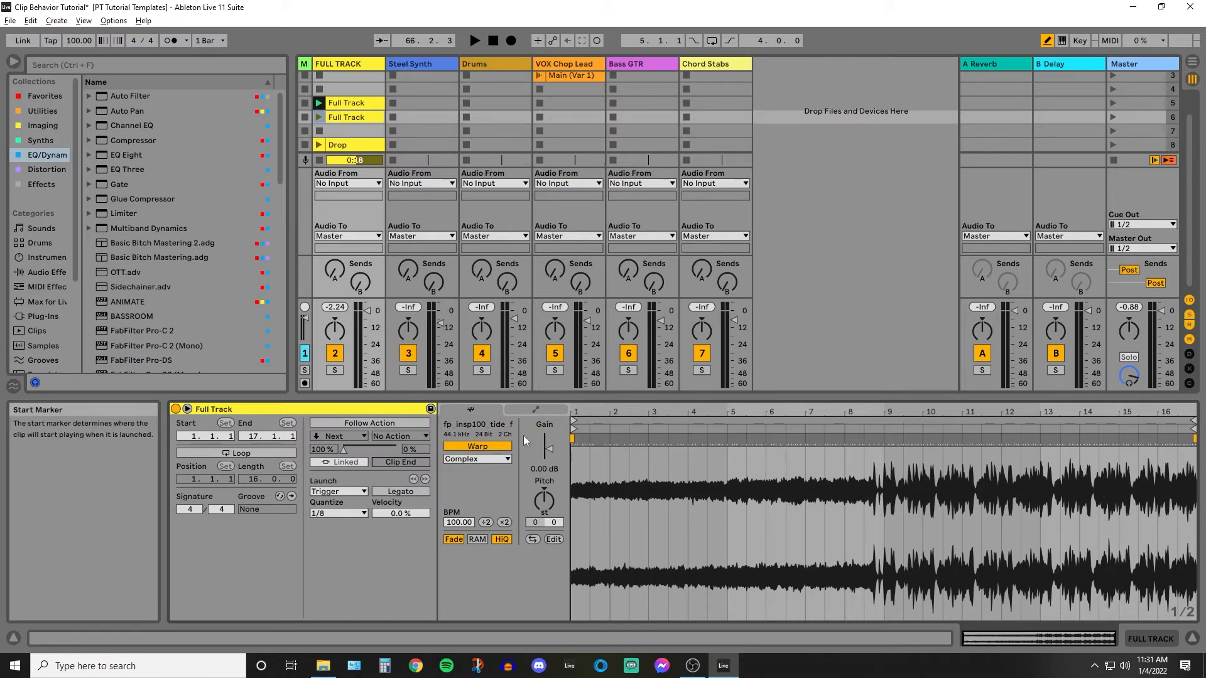
Enable the follow action on the scene 6 Full Track clip, moving its start marker to bar 9 and adjusting its follow action time.
{"action": "left_click", "coordinate": [403, 425]}
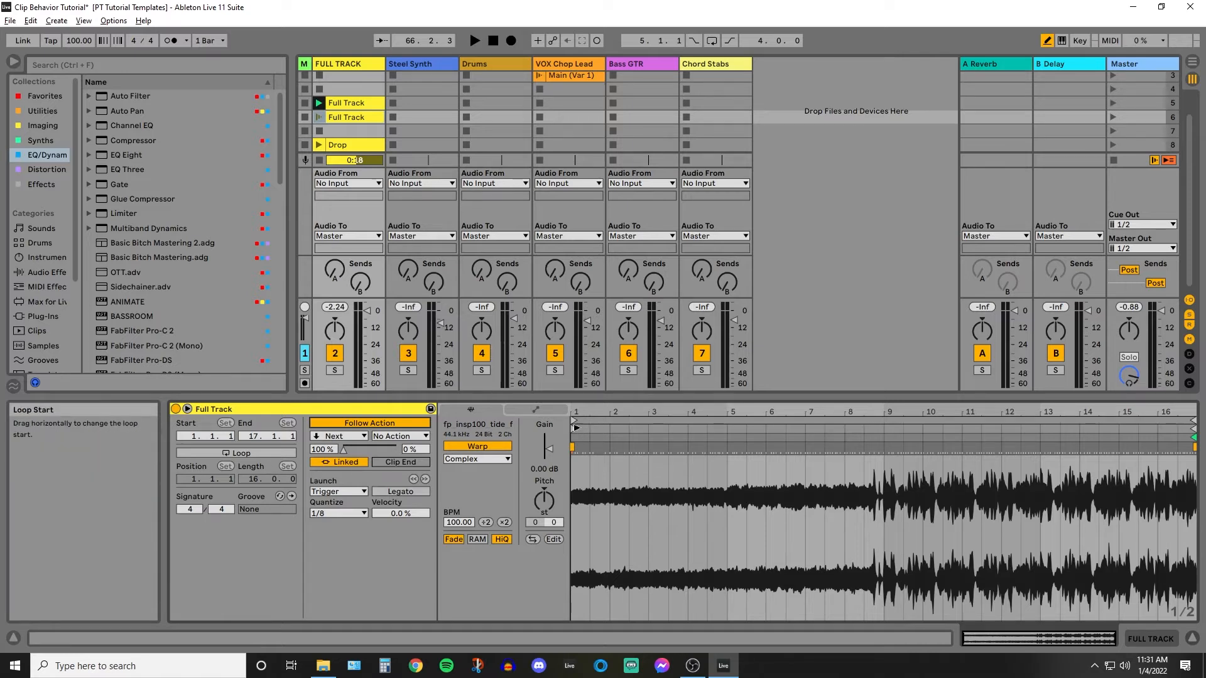
{"action": "mouse_move", "coordinate": [576, 430]}
{"action": "left_mouse_down"}
{"action": "mouse_move", "coordinate": [873, 455]}
{"action": "mouse_move", "coordinate": [884, 468]}
{"action": "left_mouse_up"}
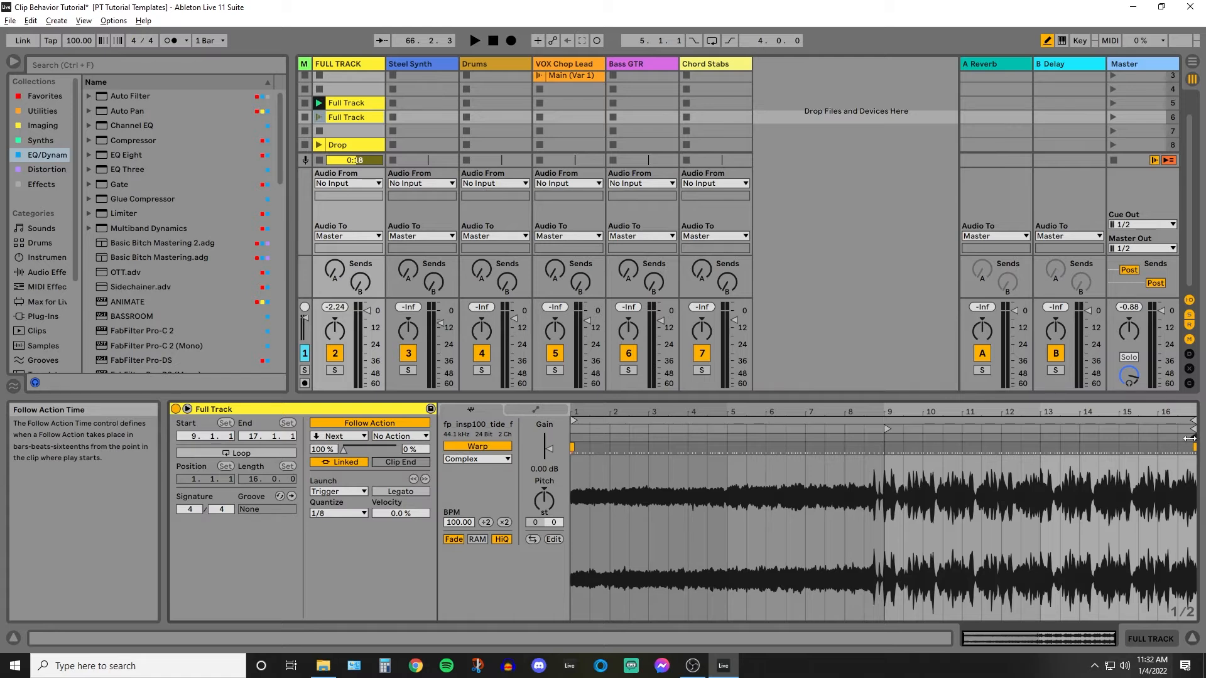
{"action": "left_click_drag", "start_coordinate": [1189, 438], "coordinate": [1162, 438]}
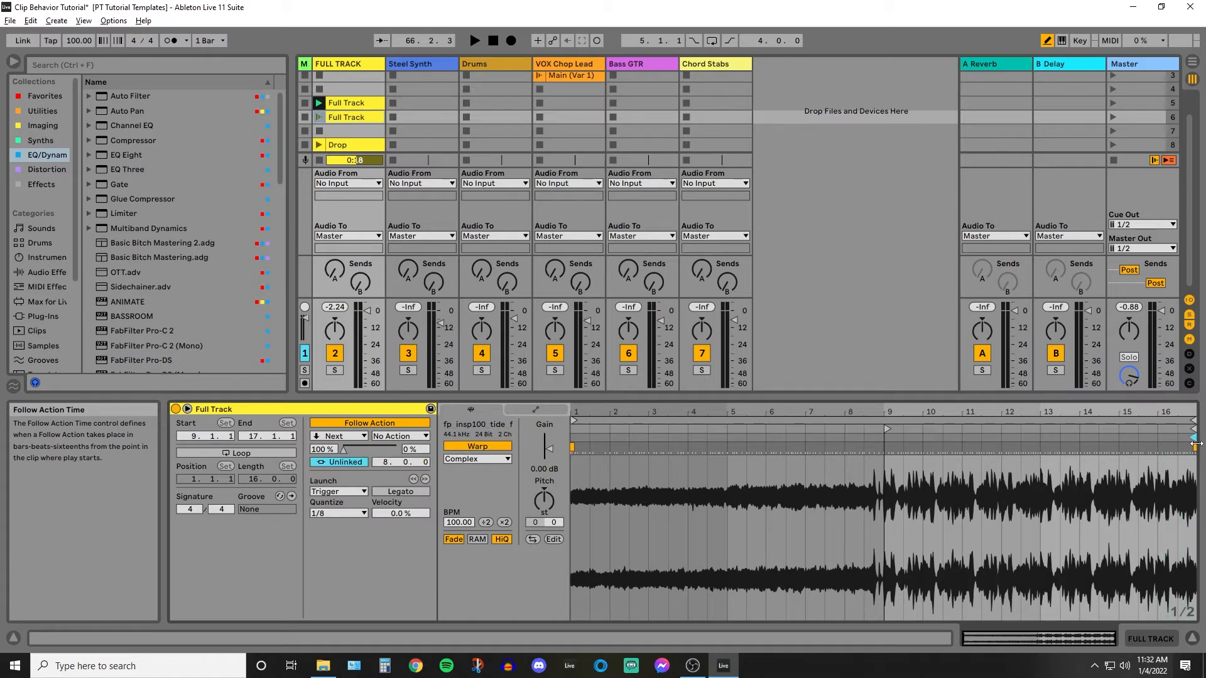
{"action": "left_click_drag", "start_coordinate": [1175, 439], "coordinate": [1163, 439]}
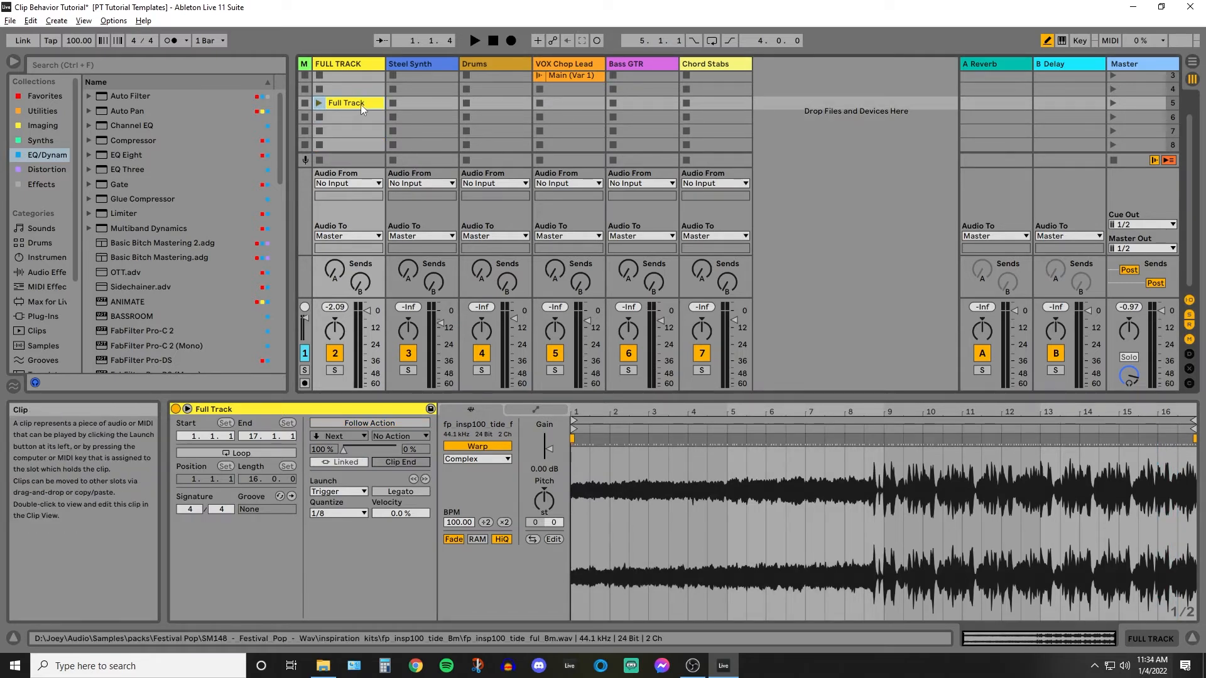
Duplicate the Full Track clip into scene 6 as a clip named Drop that starts at bar 9, and test-launch it.
{"action": "key", "text": "ctrl+d"}
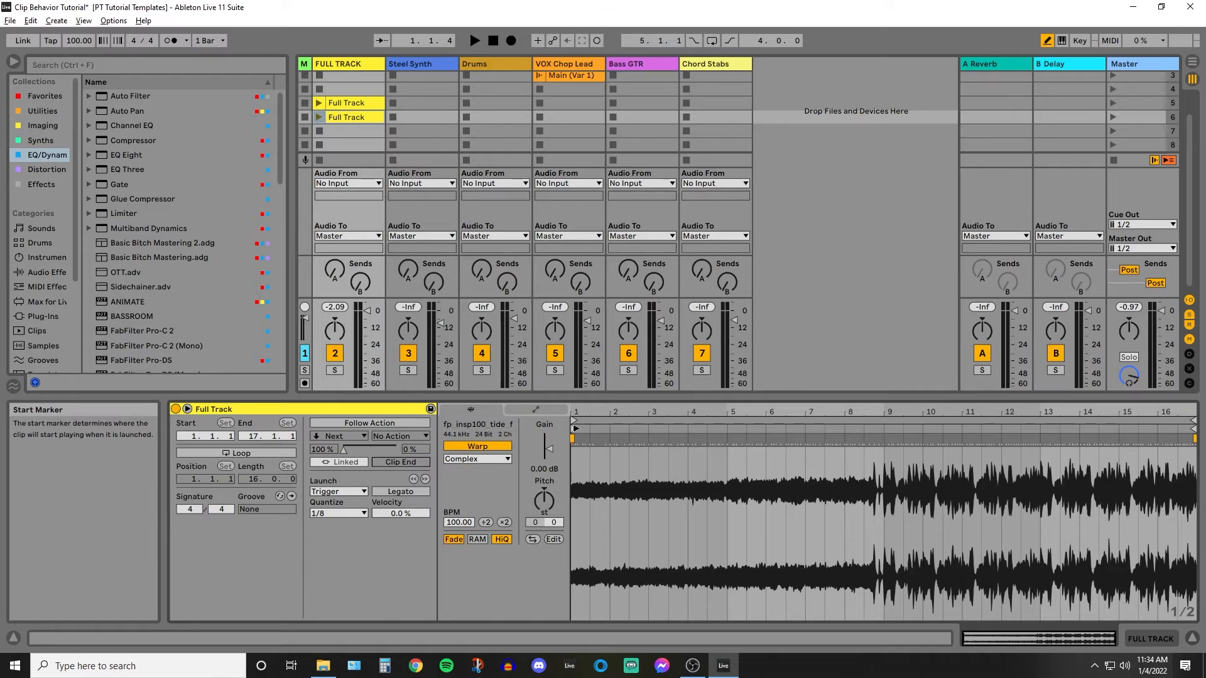
{"action": "mouse_move", "coordinate": [576, 429]}
{"action": "left_mouse_down"}
{"action": "mouse_move", "coordinate": [845, 430]}
{"action": "mouse_move", "coordinate": [879, 433]}
{"action": "mouse_move", "coordinate": [884, 462]}
{"action": "left_mouse_up"}
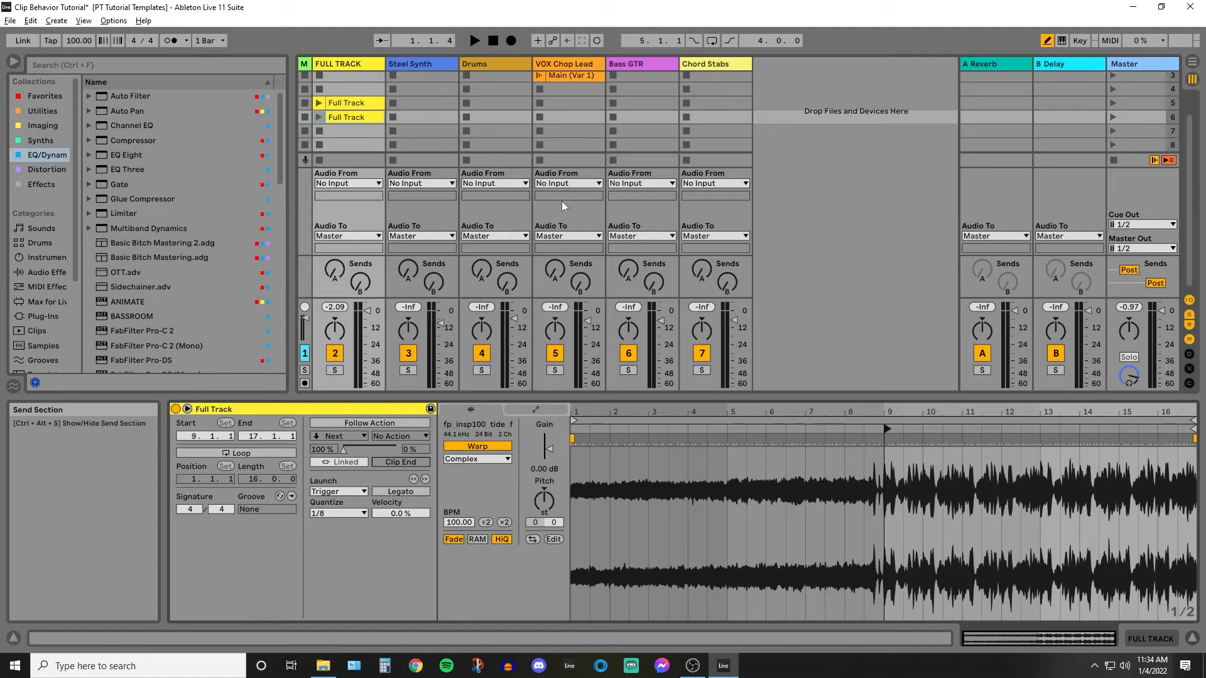
{"action": "right_click", "coordinate": [338, 119]}
{"action": "left_click", "coordinate": [399, 182]}
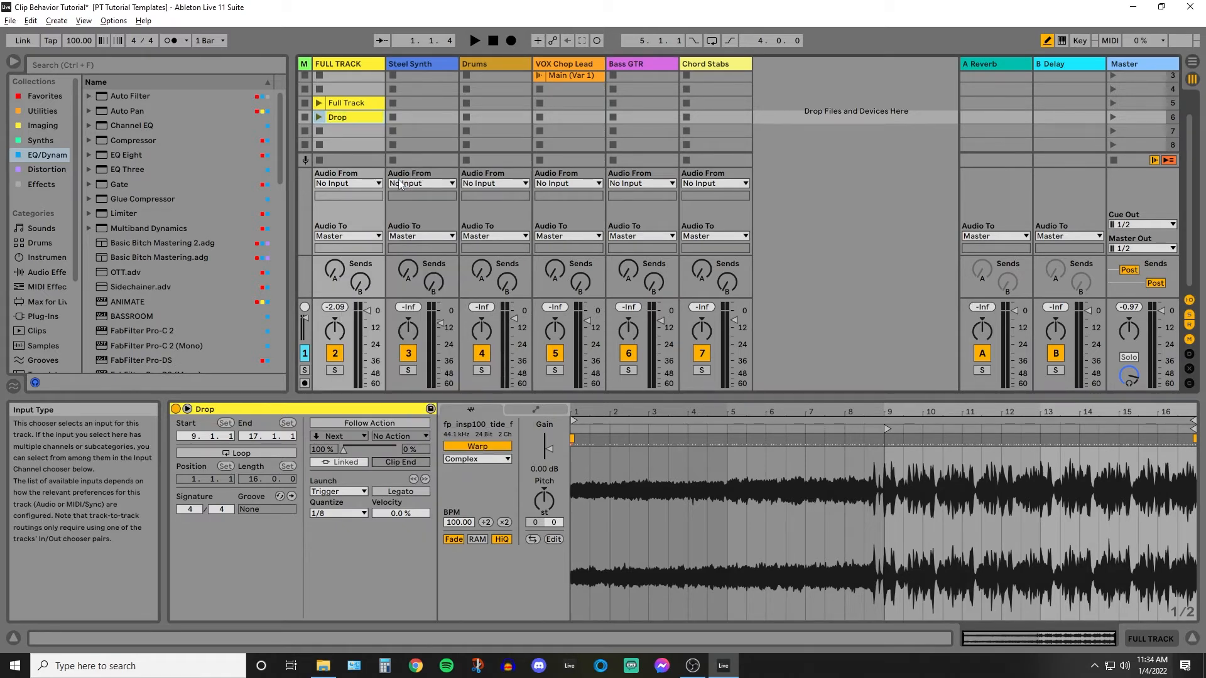
{"action": "left_click", "coordinate": [319, 117]}
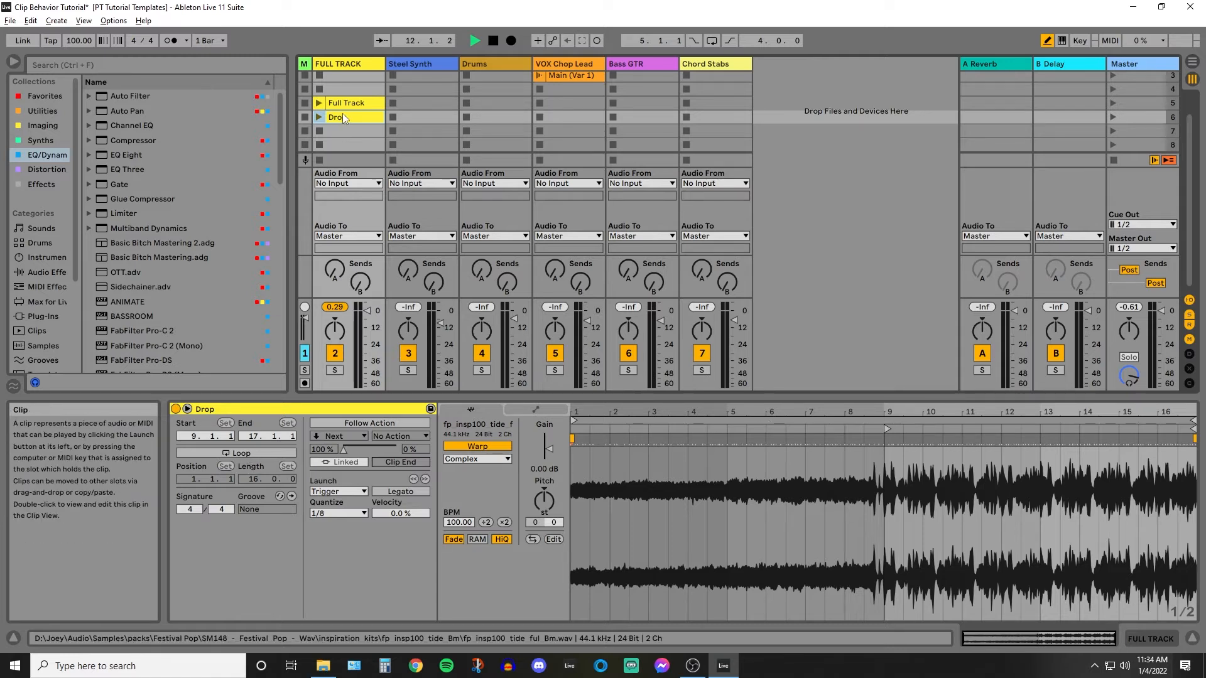
Move the Drop clip down to scene 7 and duplicate the Full Track clip into scene 6 under the name Full With Loop.
{"action": "left_click_drag", "start_coordinate": [348, 117], "coordinate": [349, 131]}
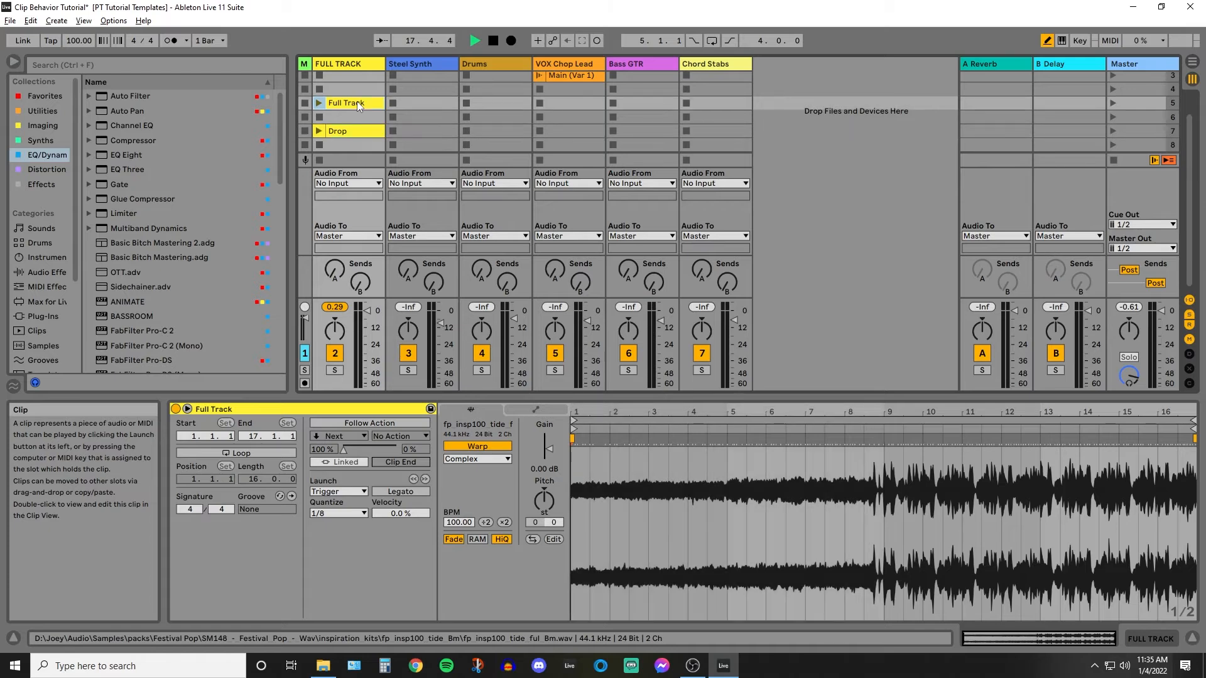
{"action": "key", "text": "ctrl+d"}
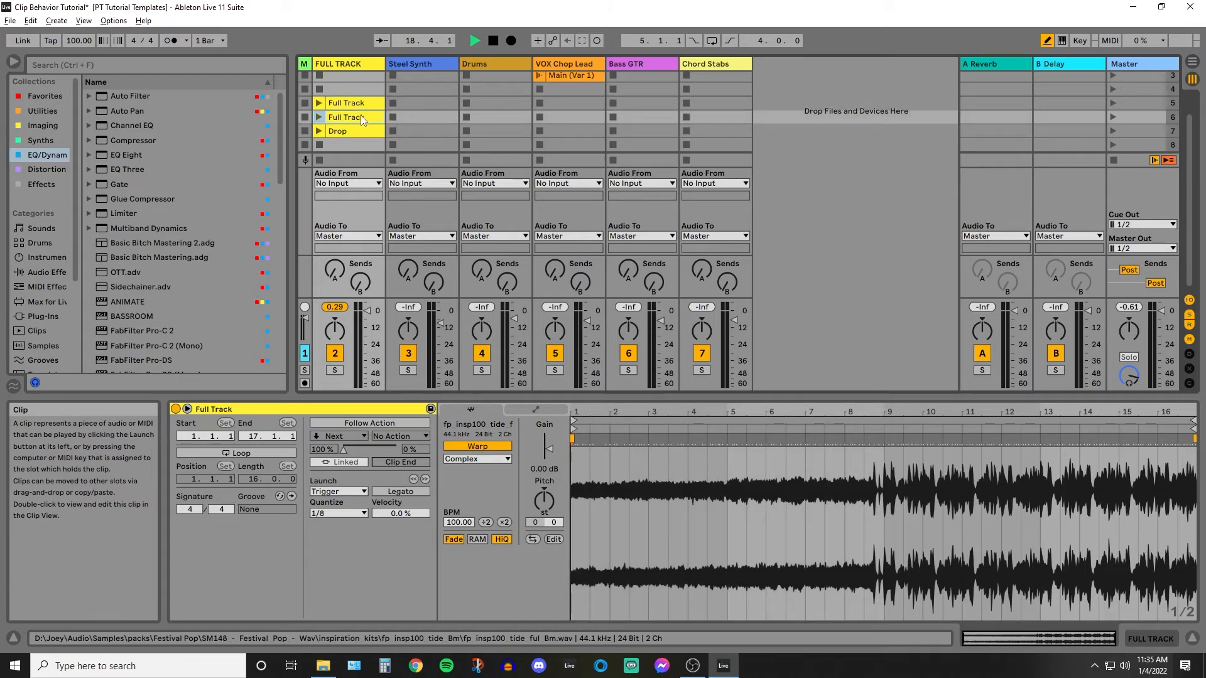
{"action": "right_click", "coordinate": [361, 118]}
{"action": "left_click", "coordinate": [339, 121]}
{"action": "right_click", "coordinate": [353, 125]}
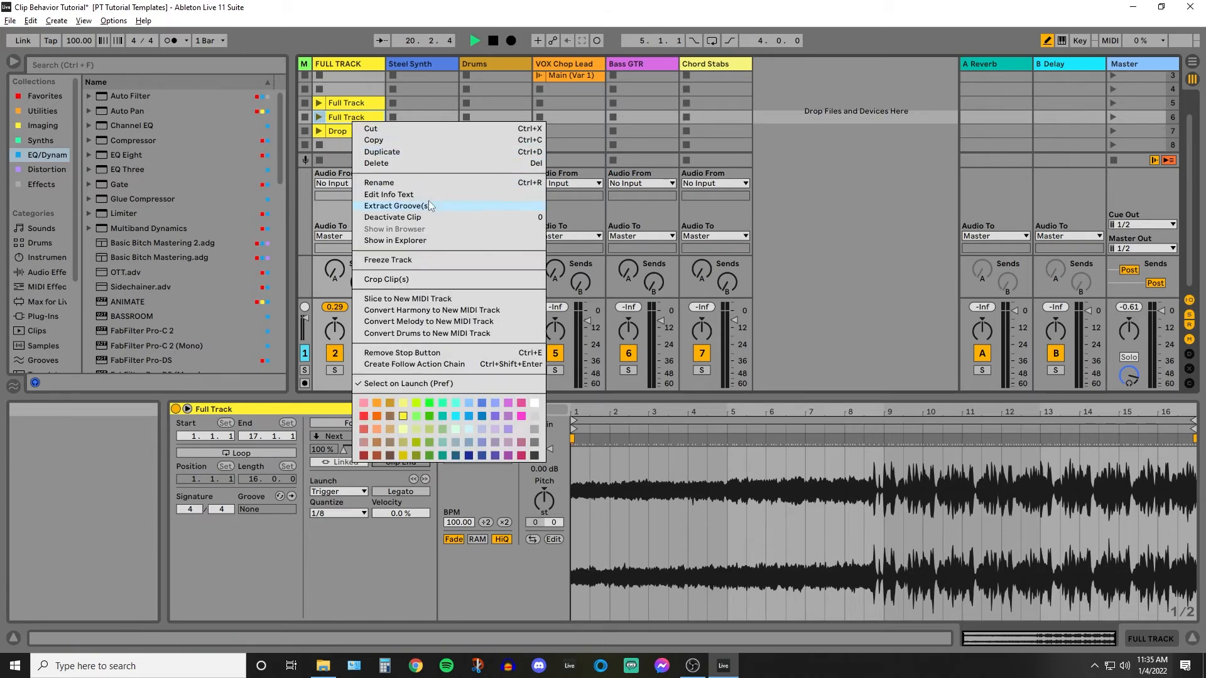
{"action": "left_click", "coordinate": [428, 201]}
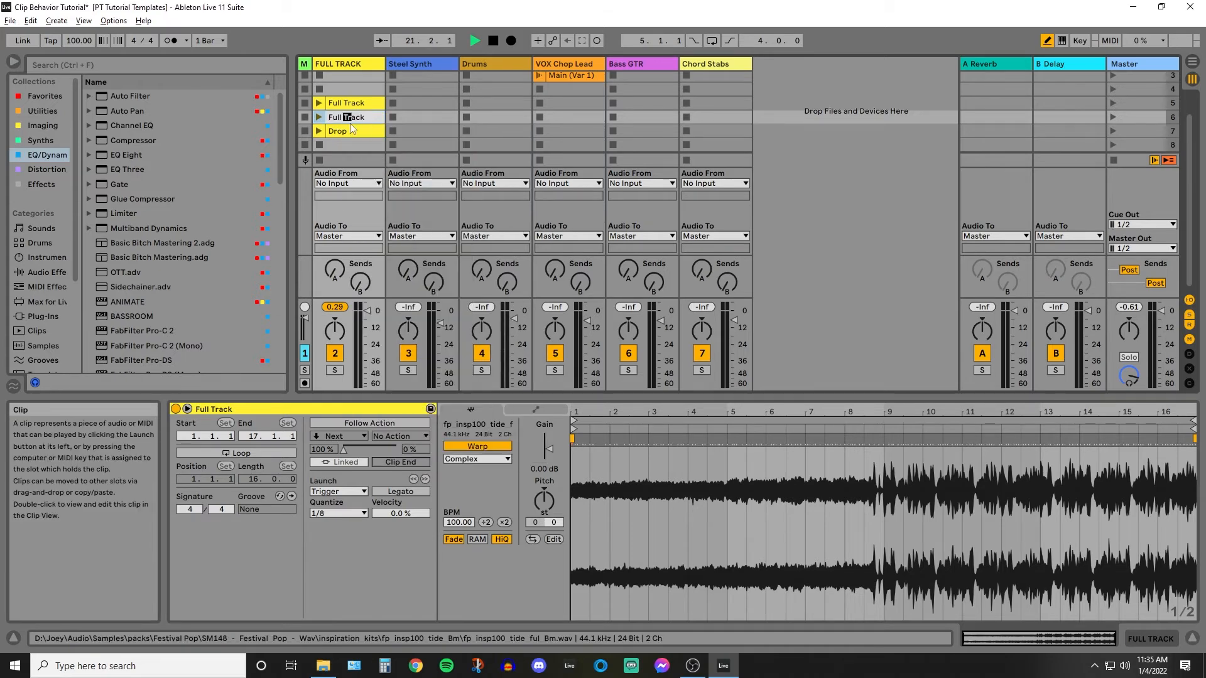
{"action": "left_click_drag", "start_coordinate": [347, 120], "coordinate": [366, 129]}
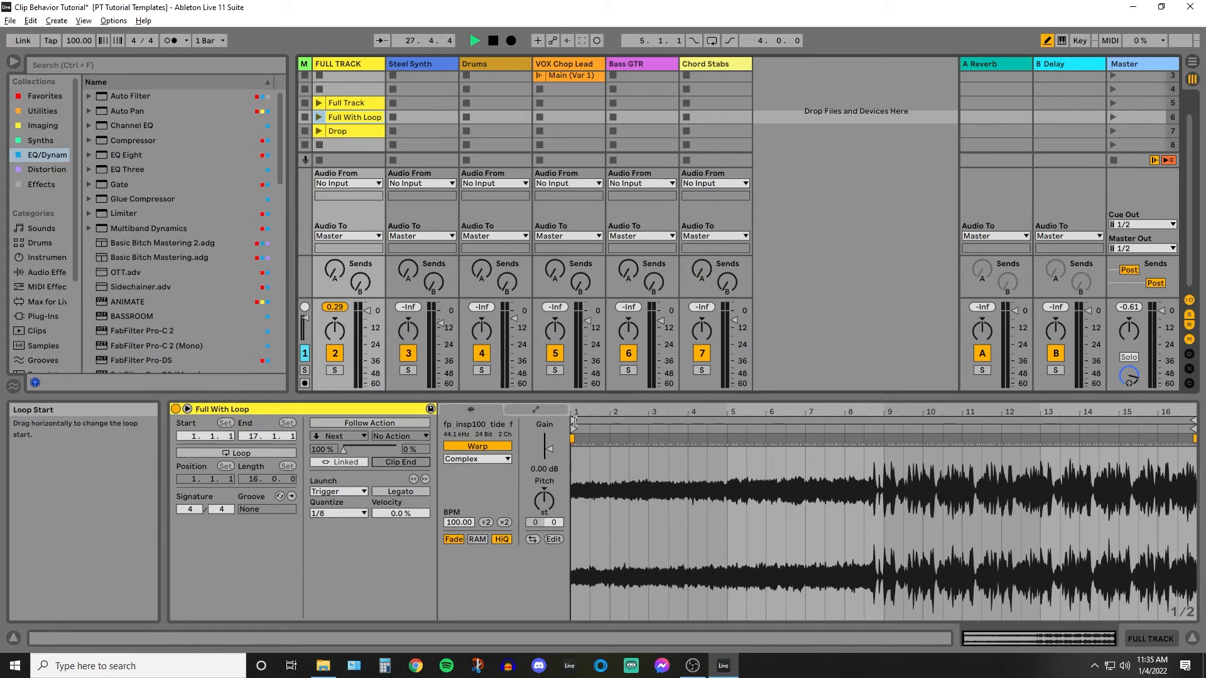
Loop the Full With Loop clip from bar 9 with a length of 8 bars, and launch it.
{"action": "left_click_drag", "start_coordinate": [574, 421], "coordinate": [884, 434]}
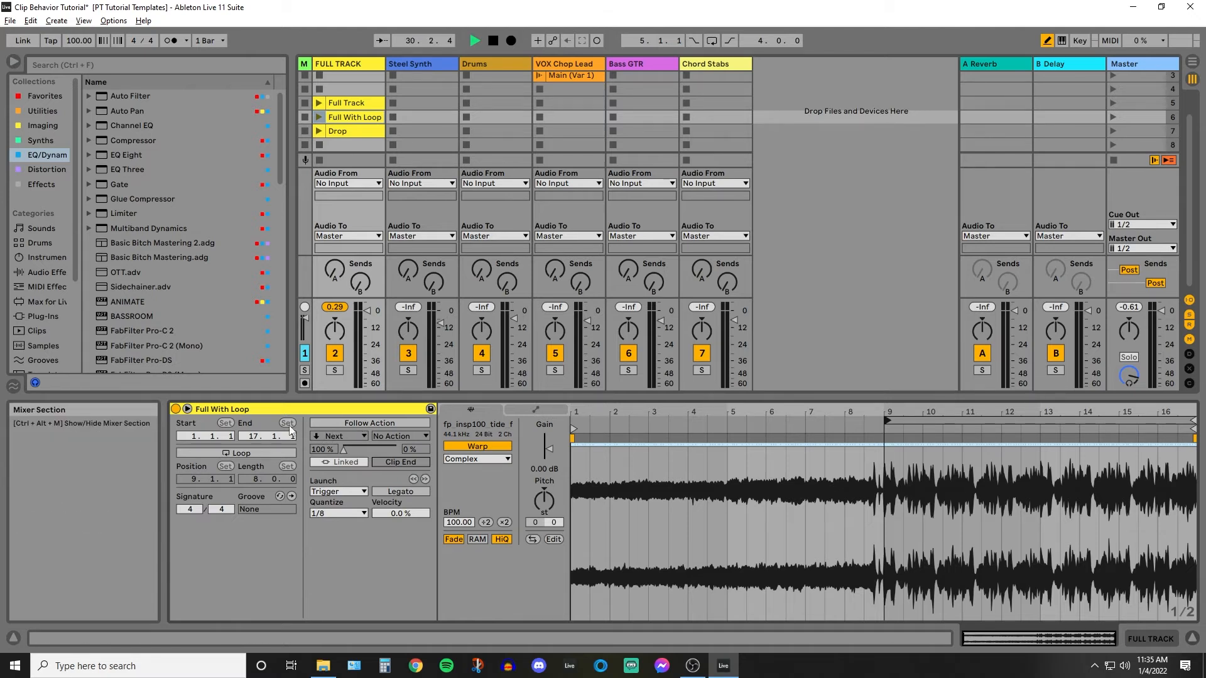
{"action": "left_click", "coordinate": [243, 450]}
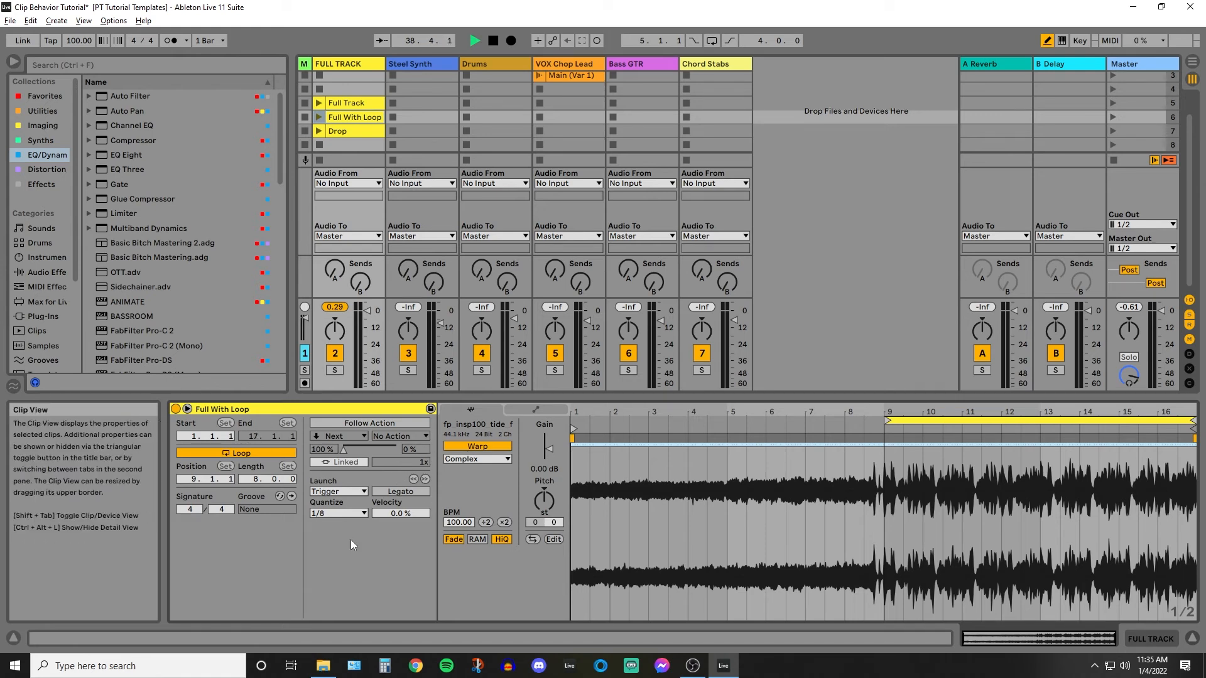
{"action": "left_click", "coordinate": [318, 117]}
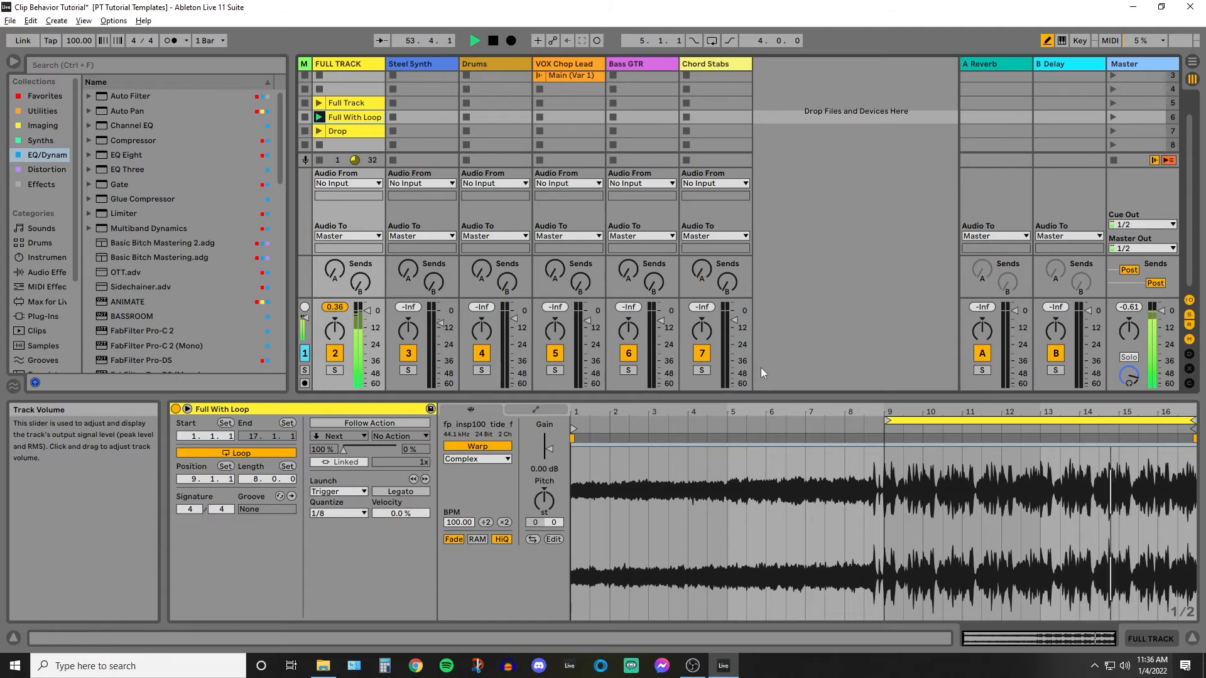
{"action": "scroll", "coordinate": [385, 194], "scroll_direction": "up", "scroll_amount": 1}
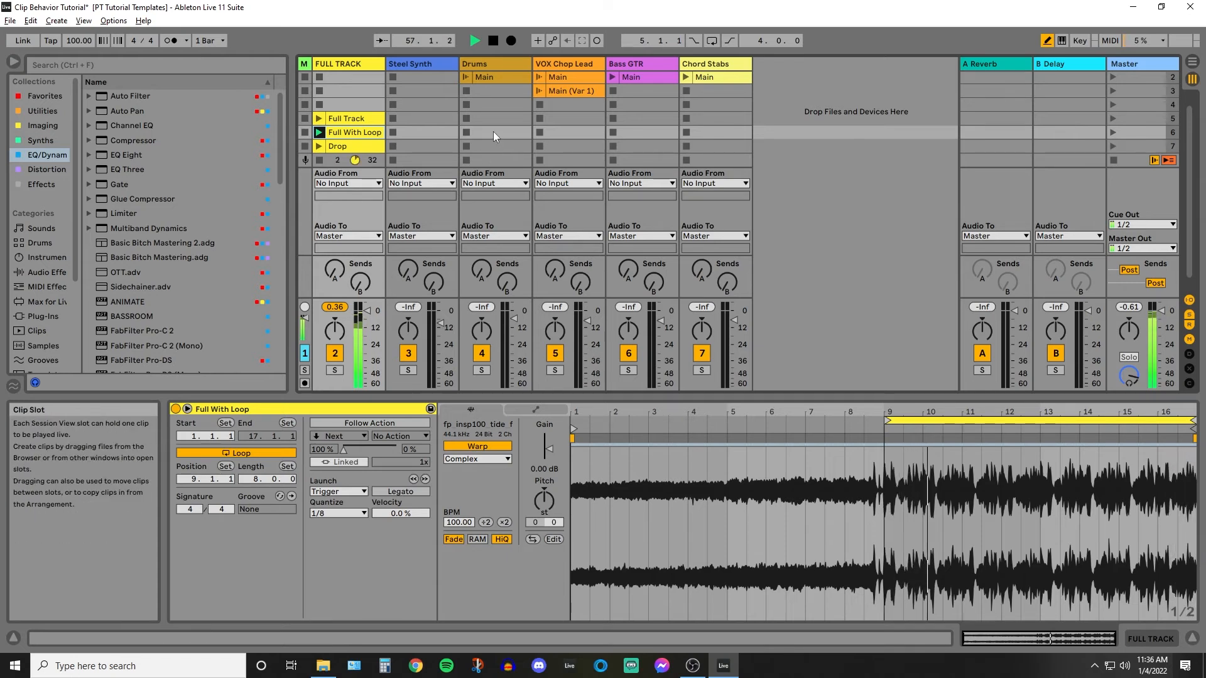
Stop the current playback and audition the set from scene 1, ending with all clips stopped.
{"action": "key", "text": "space"}
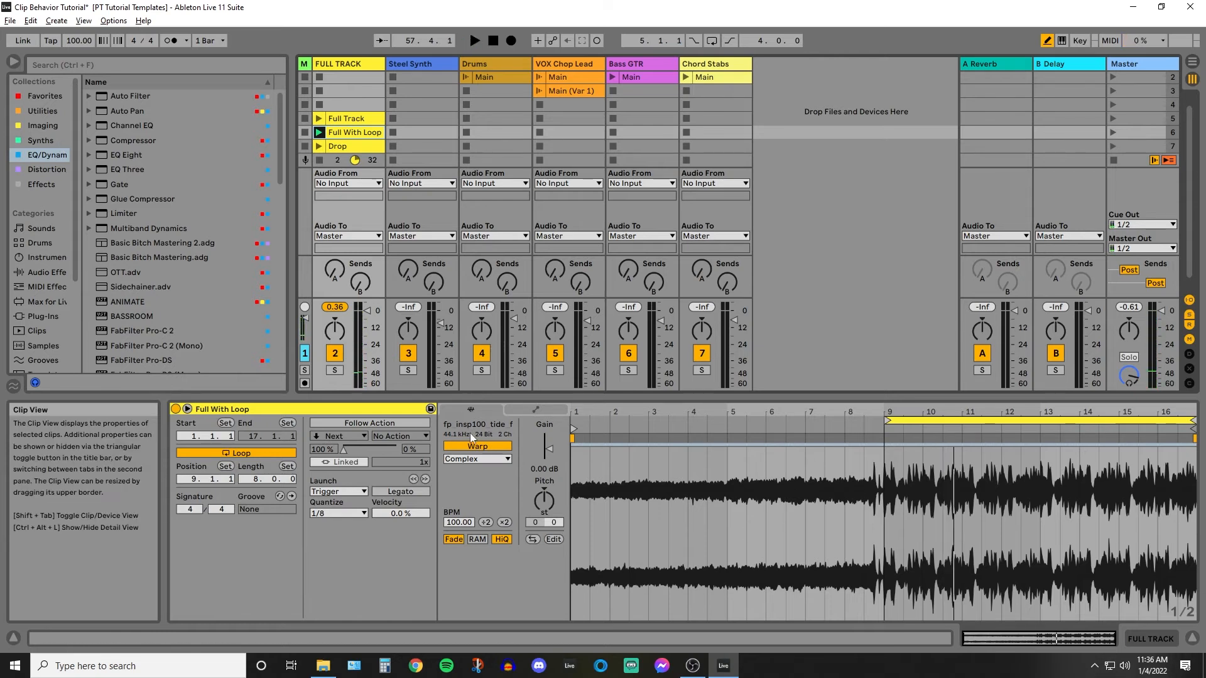
{"action": "scroll", "coordinate": [513, 104], "scroll_direction": "up", "scroll_amount": 1}
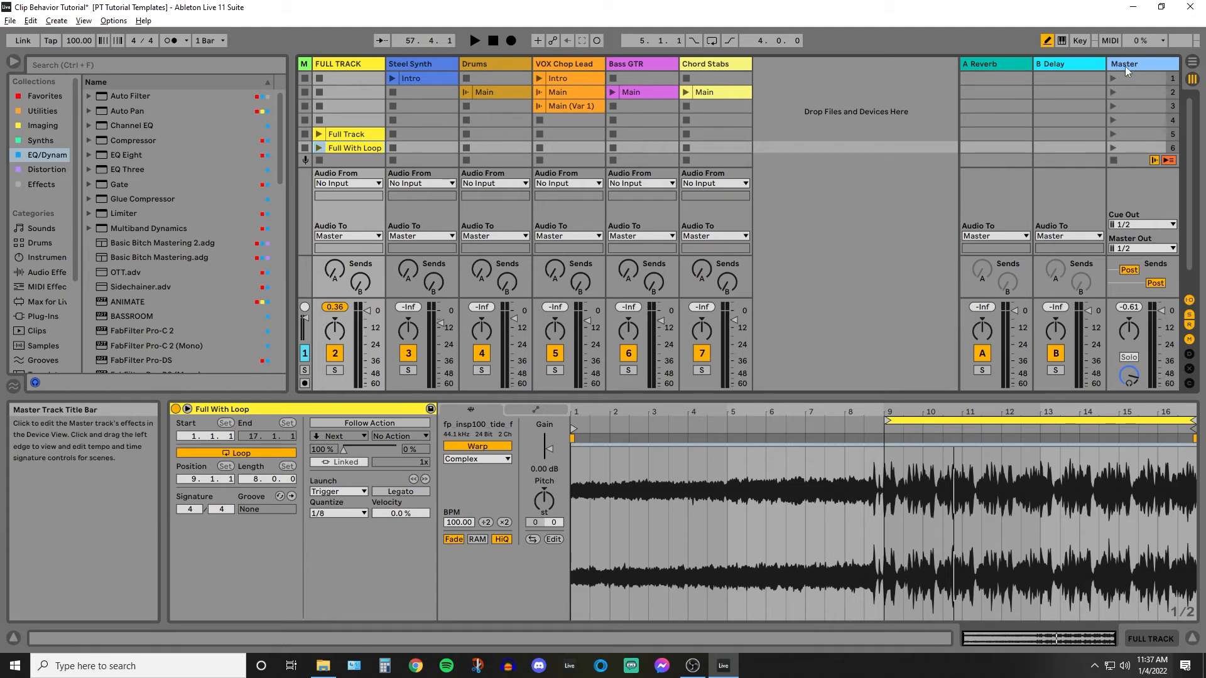
{"action": "left_click", "coordinate": [1111, 78]}
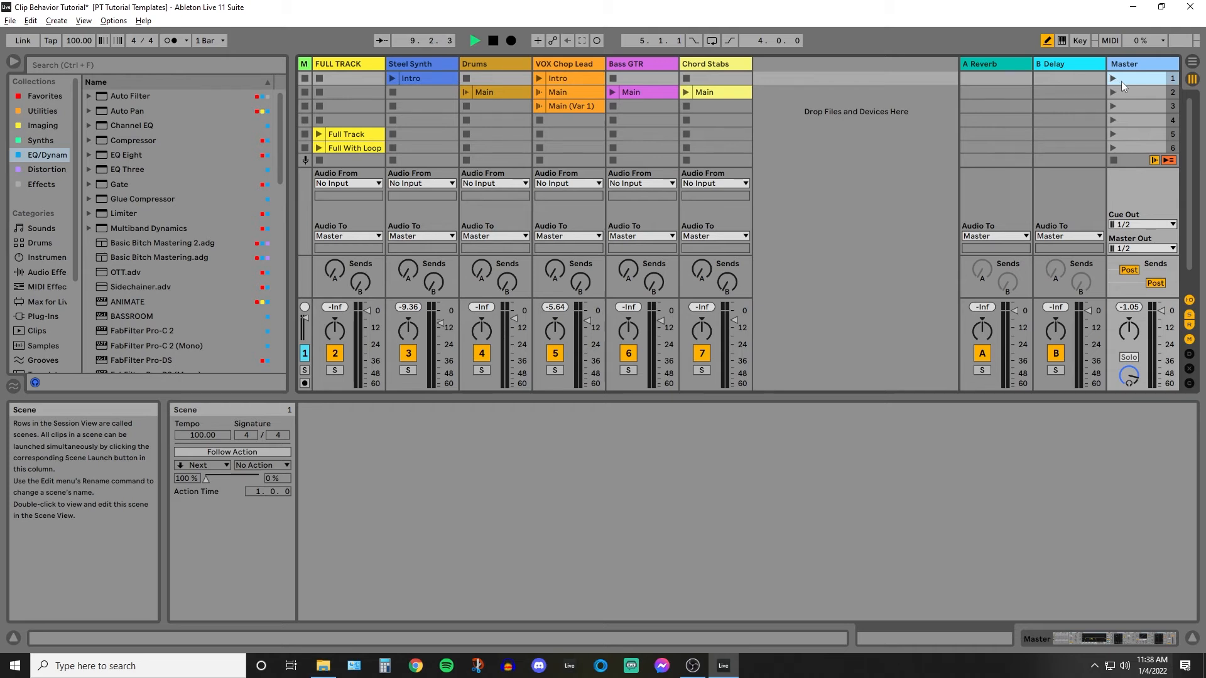
{"action": "left_click", "coordinate": [1113, 78]}
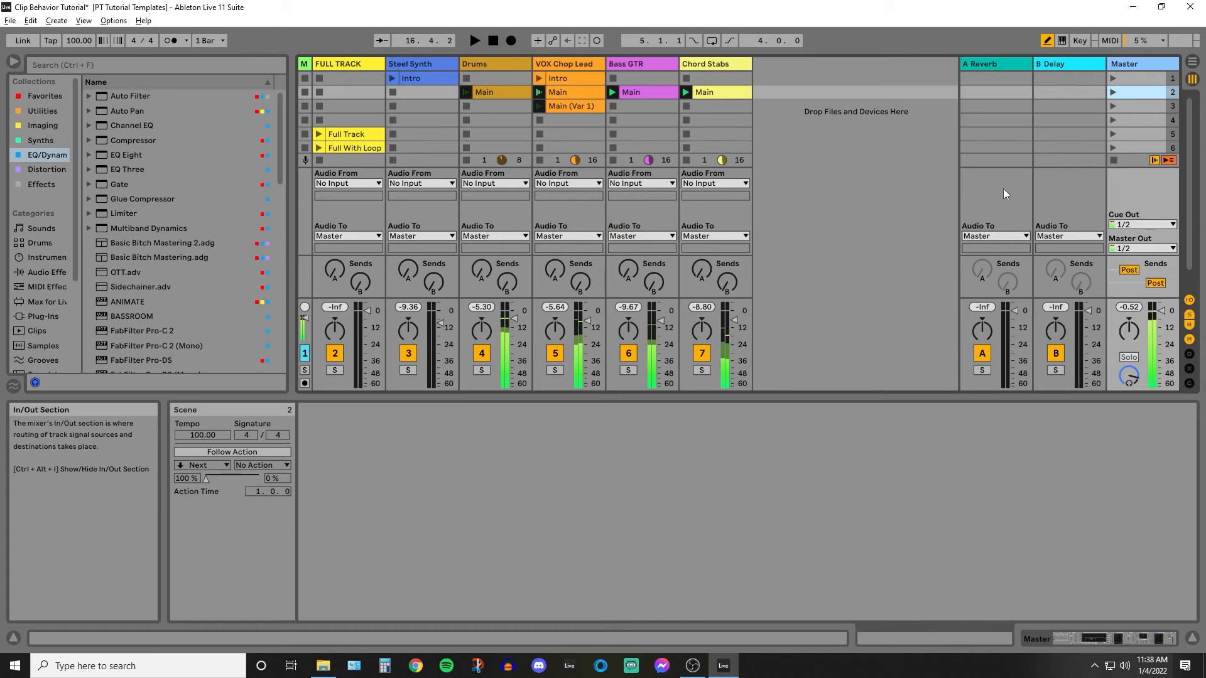
{"action": "left_click", "coordinate": [1112, 161]}
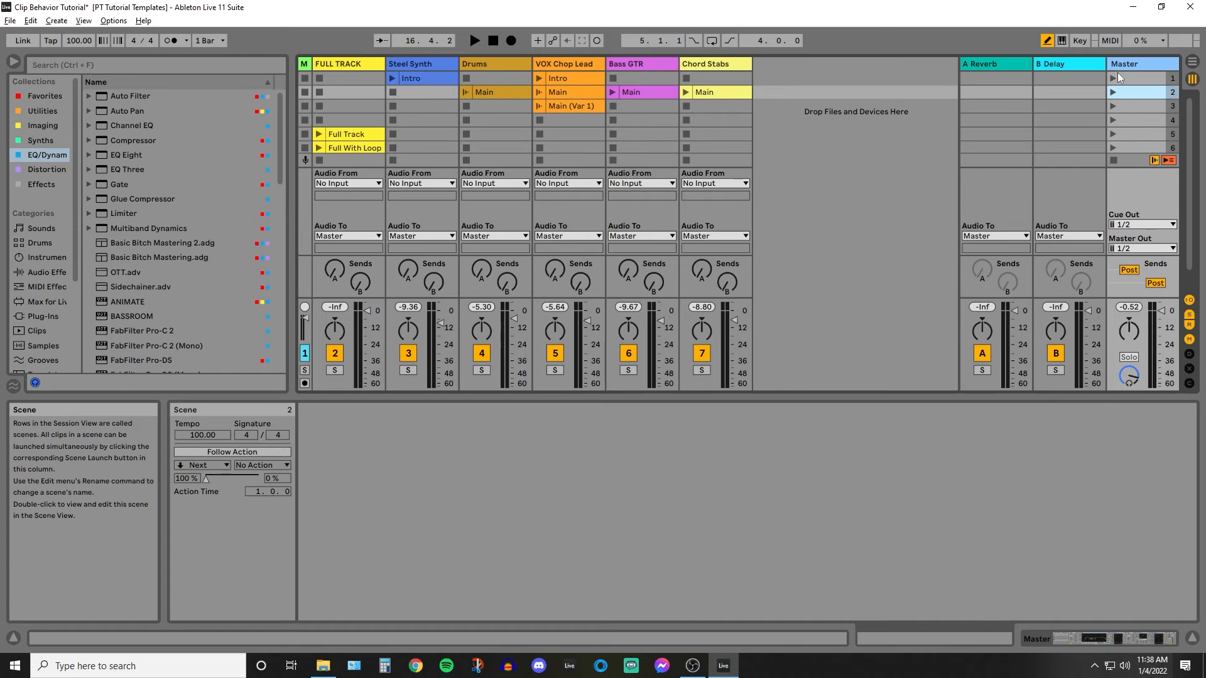
Turn off the follow action on the Drums track's Main clip in scene 2.
{"action": "left_click", "coordinate": [500, 95]}
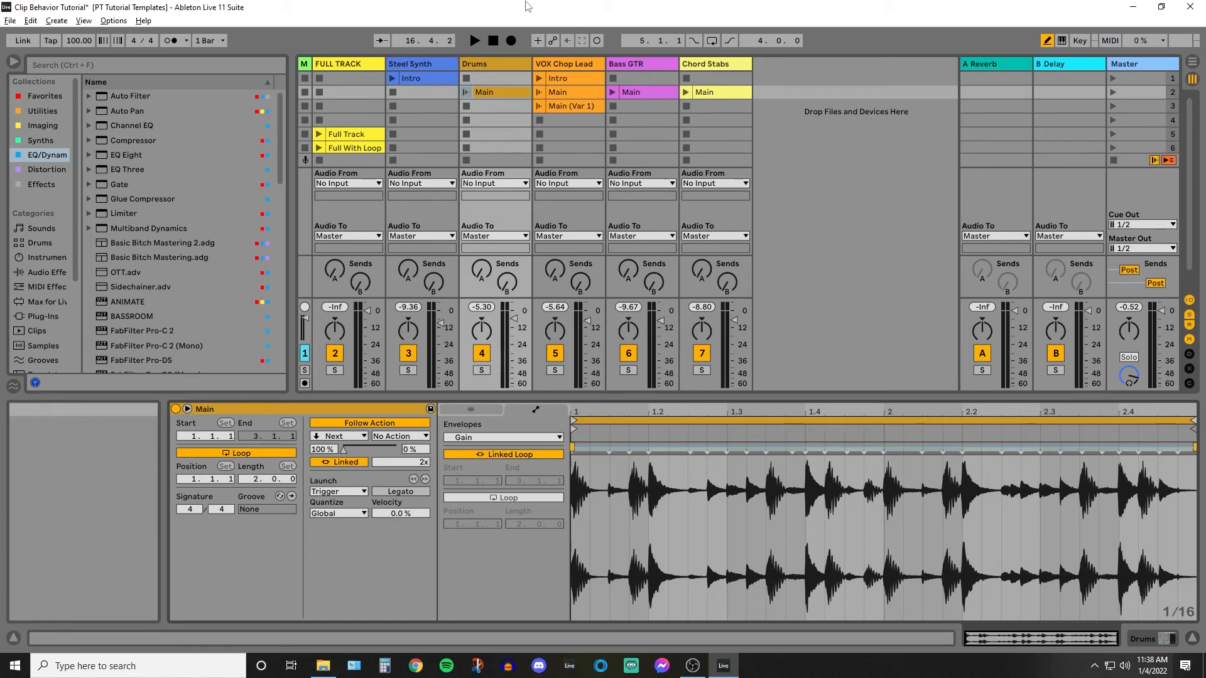
{"action": "left_click", "coordinate": [378, 421]}
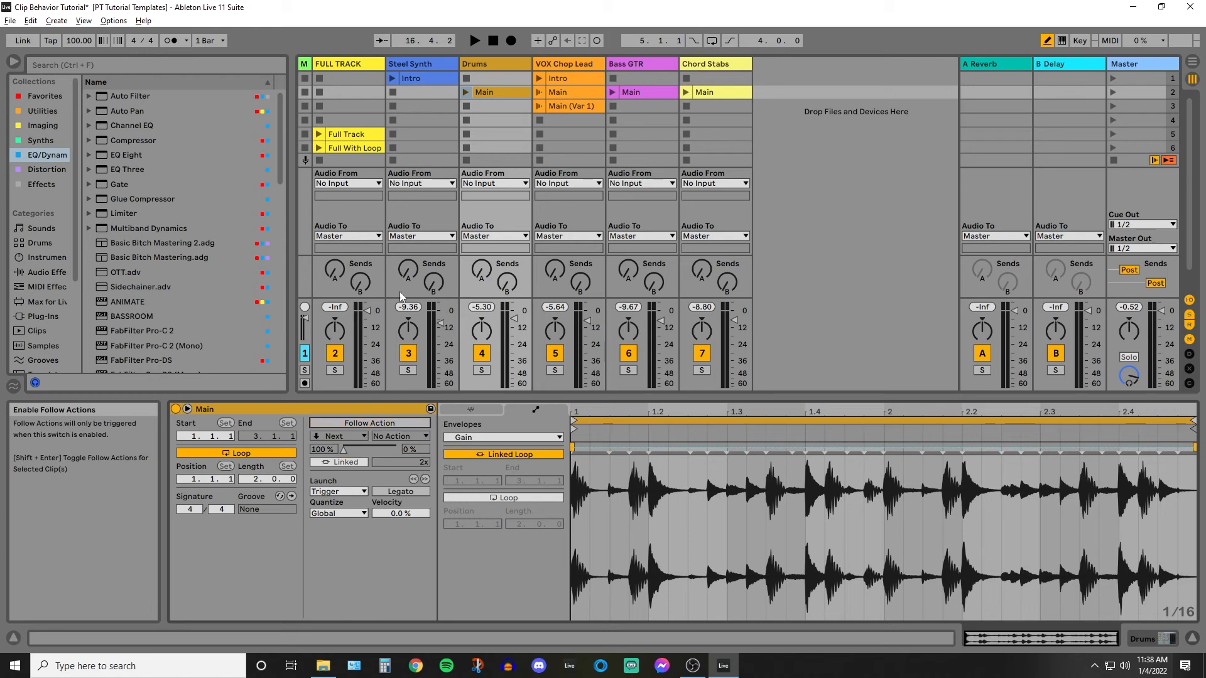
Compare the follow action settings of the Main and Main (Var 1) clips on the VOX Chop Lead track.
{"action": "left_click", "coordinate": [575, 92]}
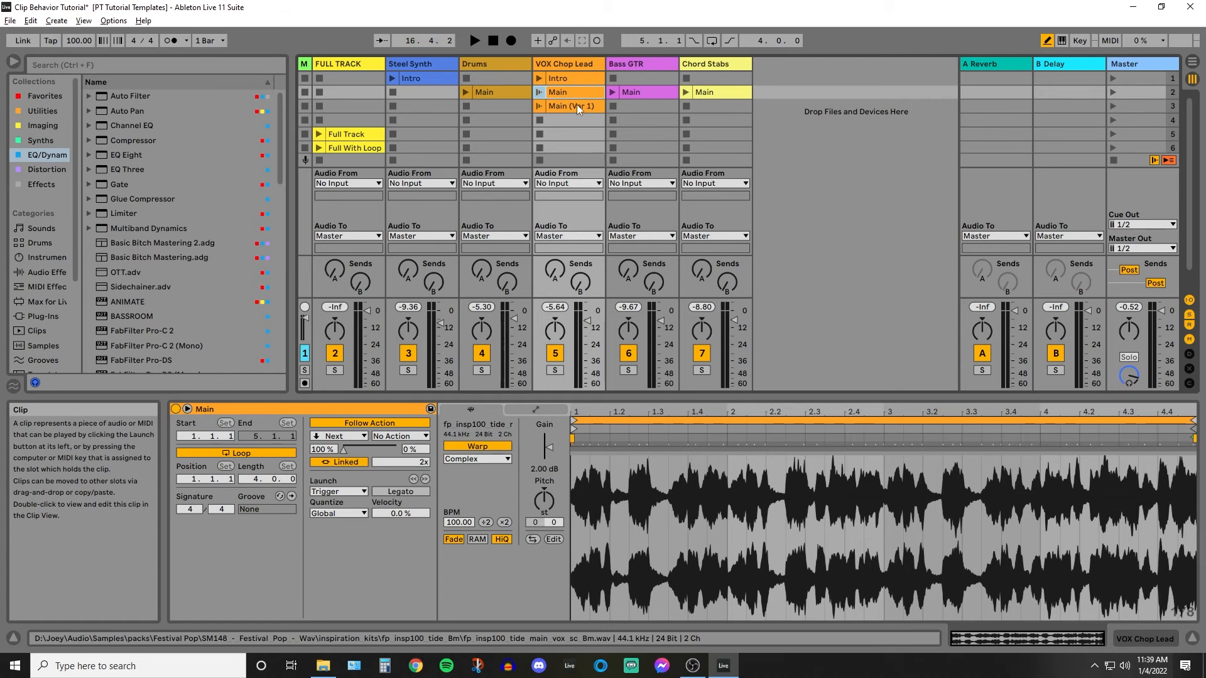
{"action": "left_click", "coordinate": [555, 105]}
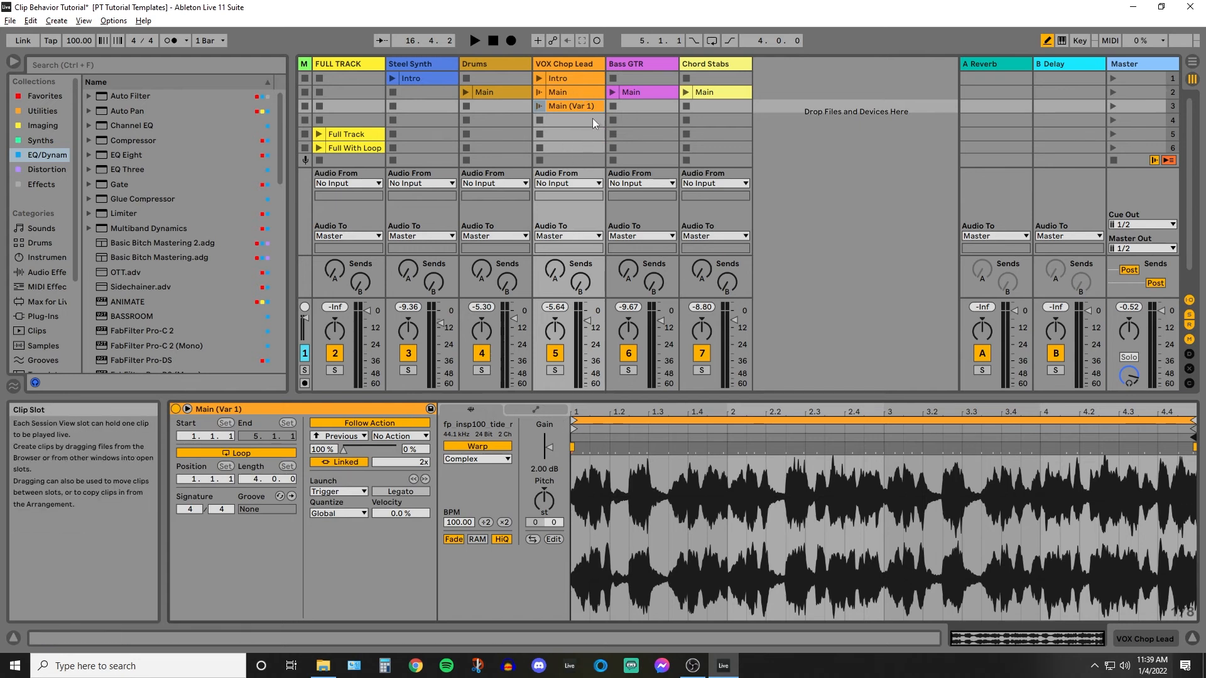
{"action": "left_click", "coordinate": [578, 93]}
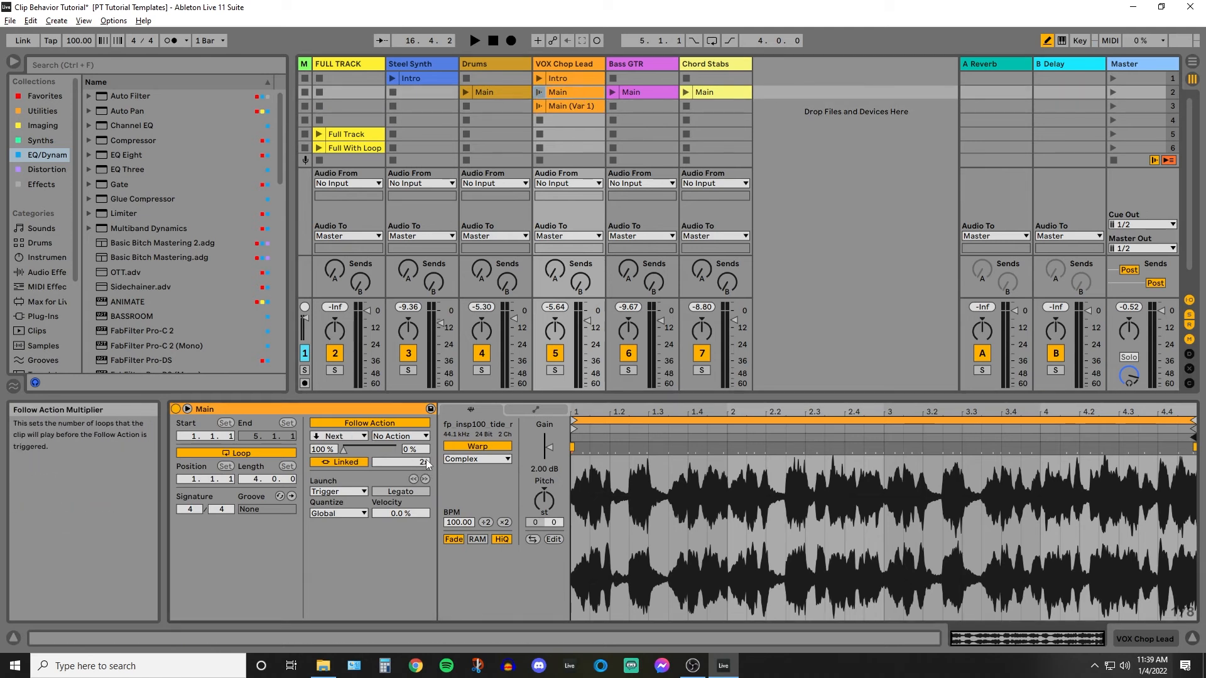
{"action": "left_click", "coordinate": [568, 107]}
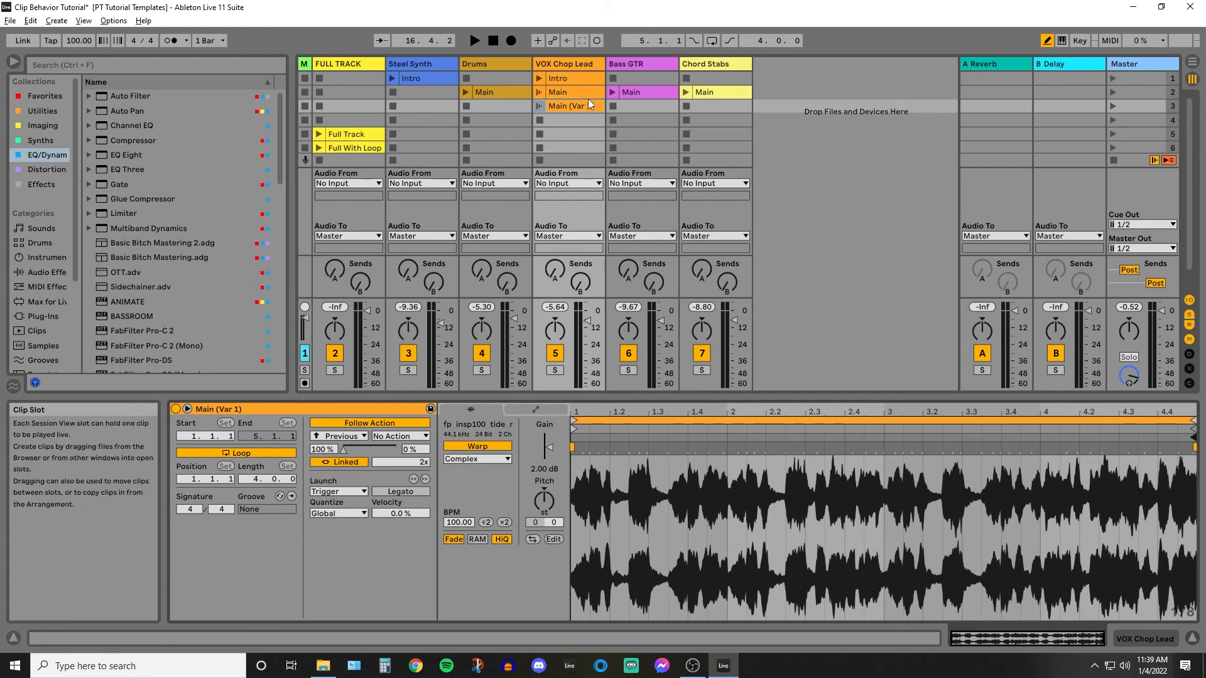
Launch the Main (Var 1) clip and display its gain envelope, toggling Draw Mode off and back on.
{"action": "left_click", "coordinate": [540, 107]}
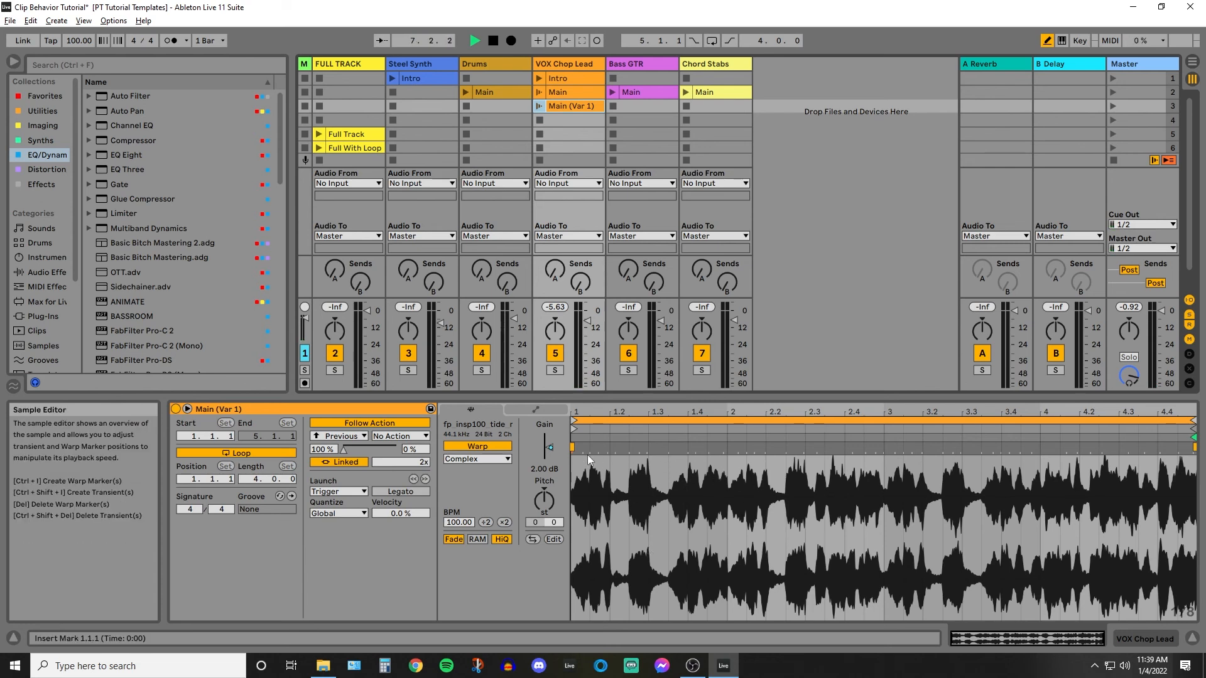
{"action": "left_click", "coordinate": [552, 412]}
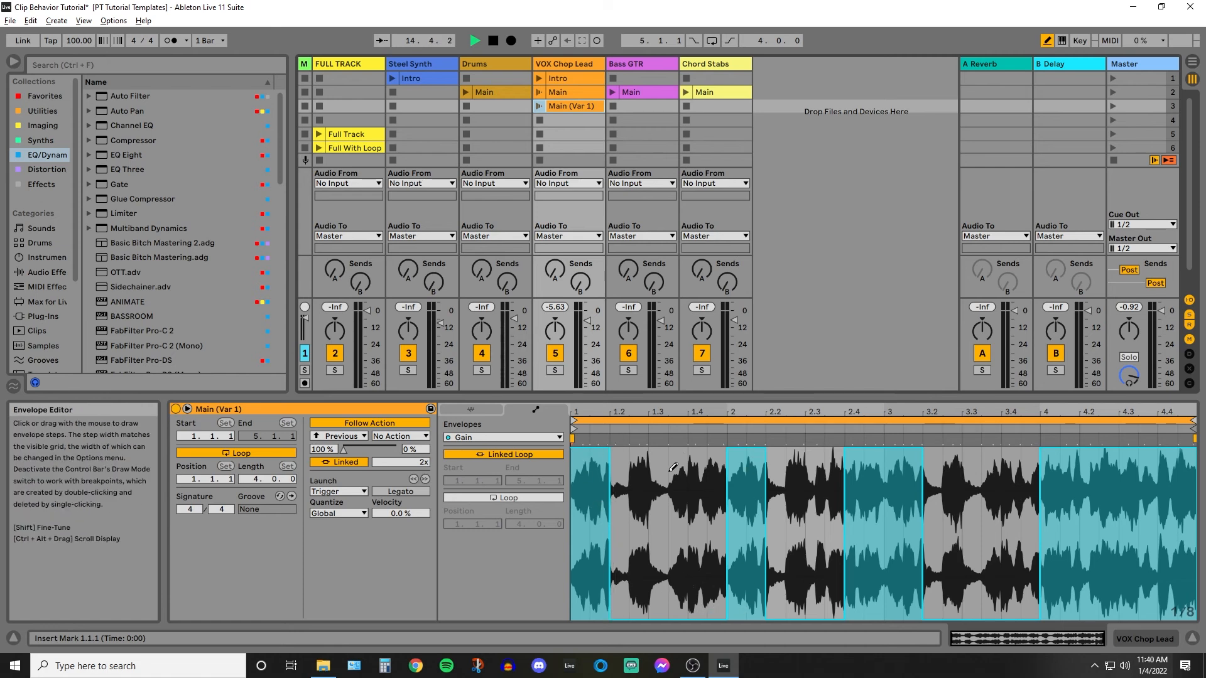
{"action": "key", "text": "b"}
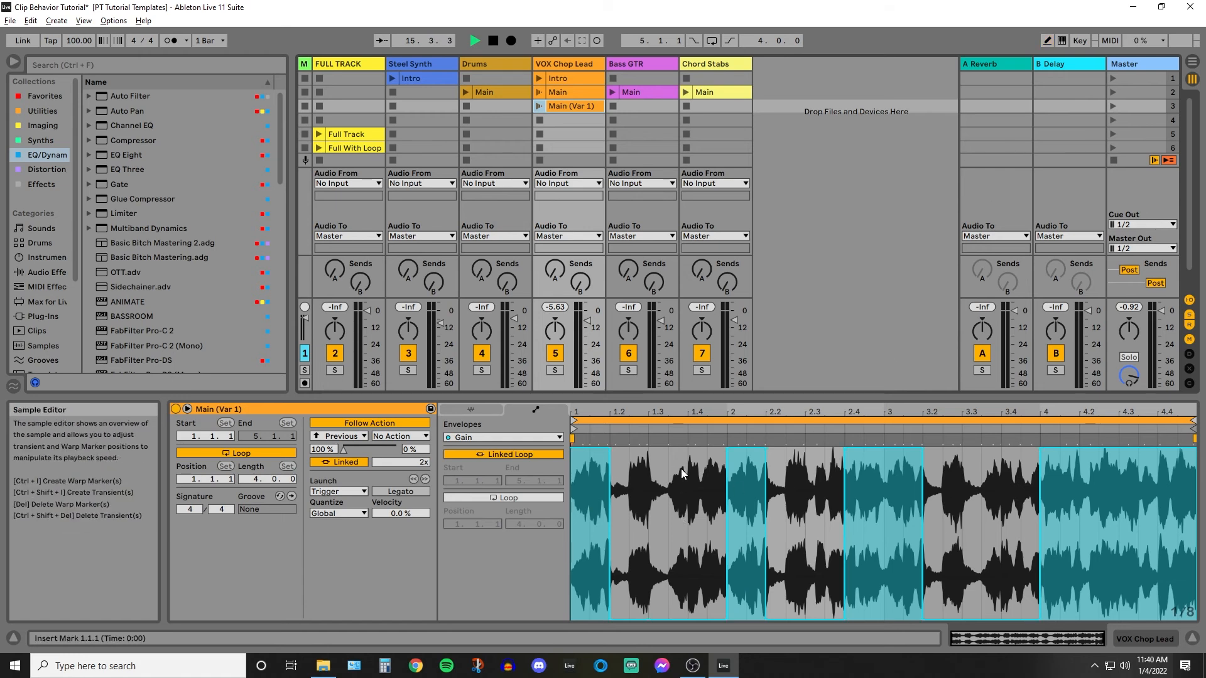
{"action": "key", "text": "b"}
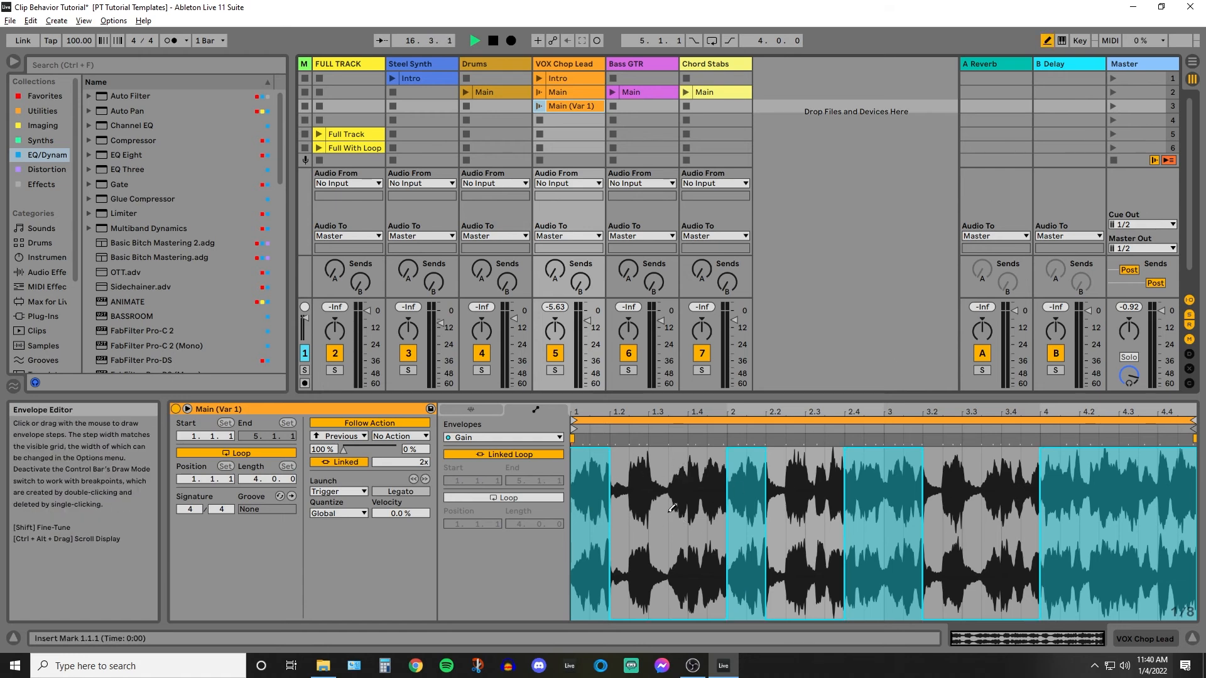
Draw varied gain envelope steps between 1.2 and 2 in Main (Var 1), and redraw that section at 0.00 %.
{"action": "mouse_move", "coordinate": [656, 501]}
{"action": "left_mouse_down"}
{"action": "mouse_move", "coordinate": [682, 478]}
{"action": "mouse_move", "coordinate": [650, 456]}
{"action": "mouse_move", "coordinate": [679, 470]}
{"action": "left_mouse_up"}
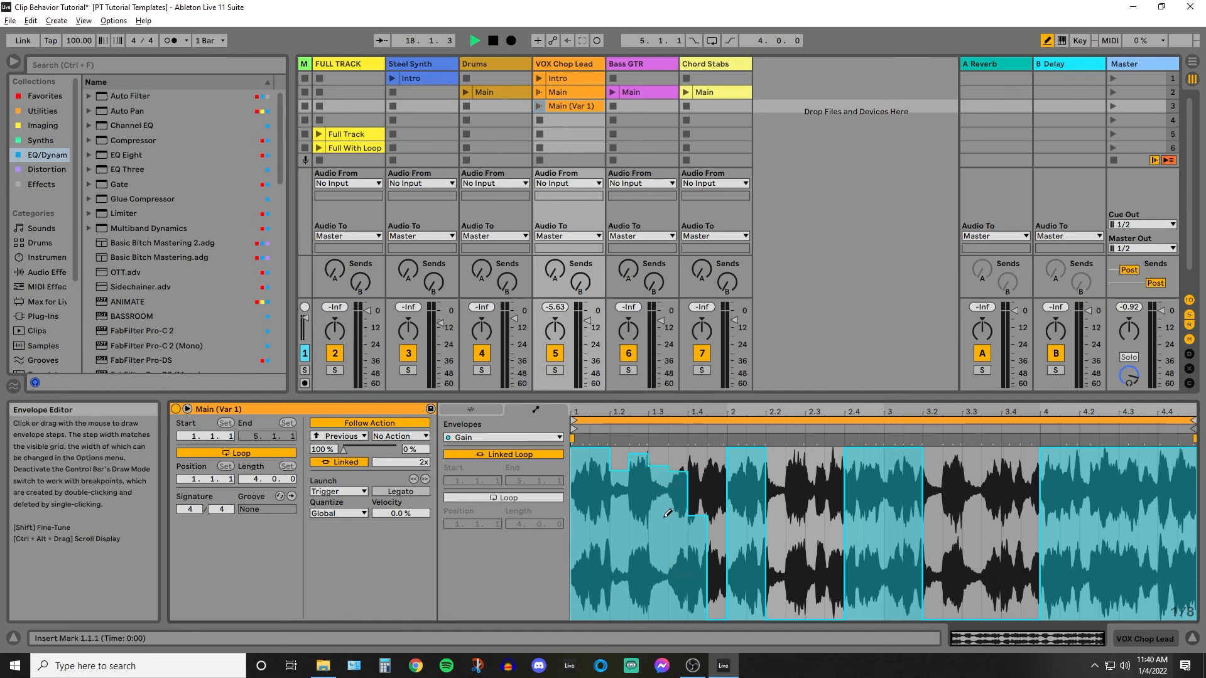
{"action": "left_click", "coordinate": [484, 410]}
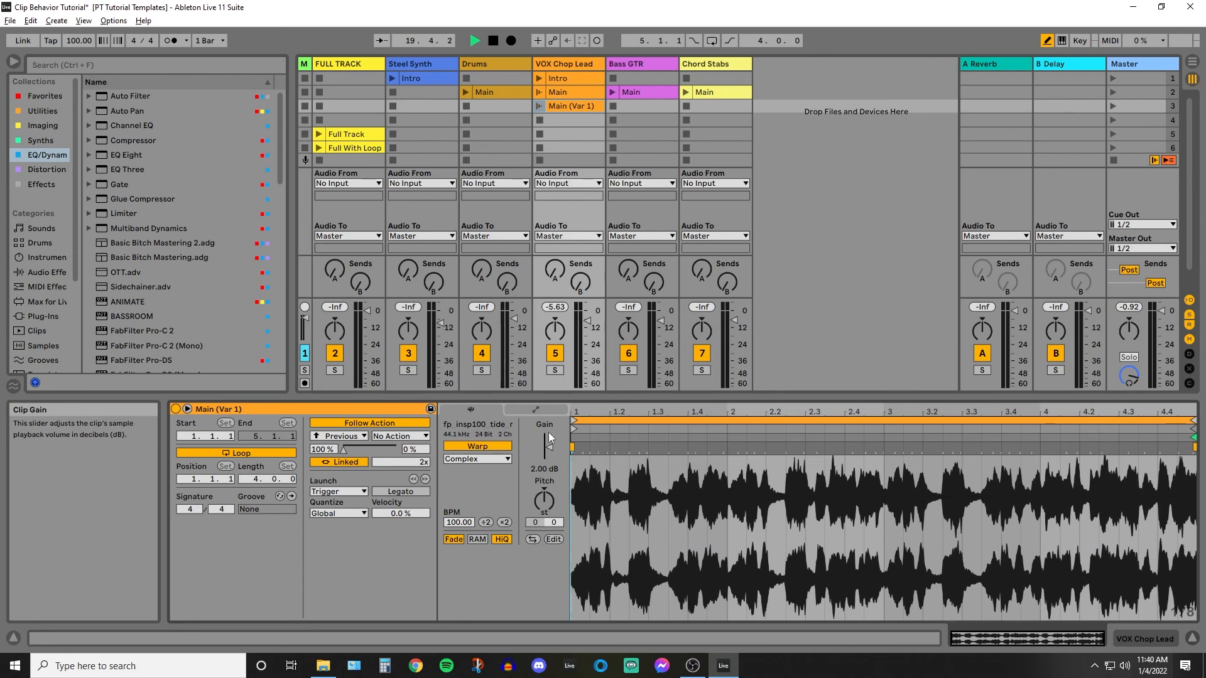
{"action": "left_click", "coordinate": [547, 409]}
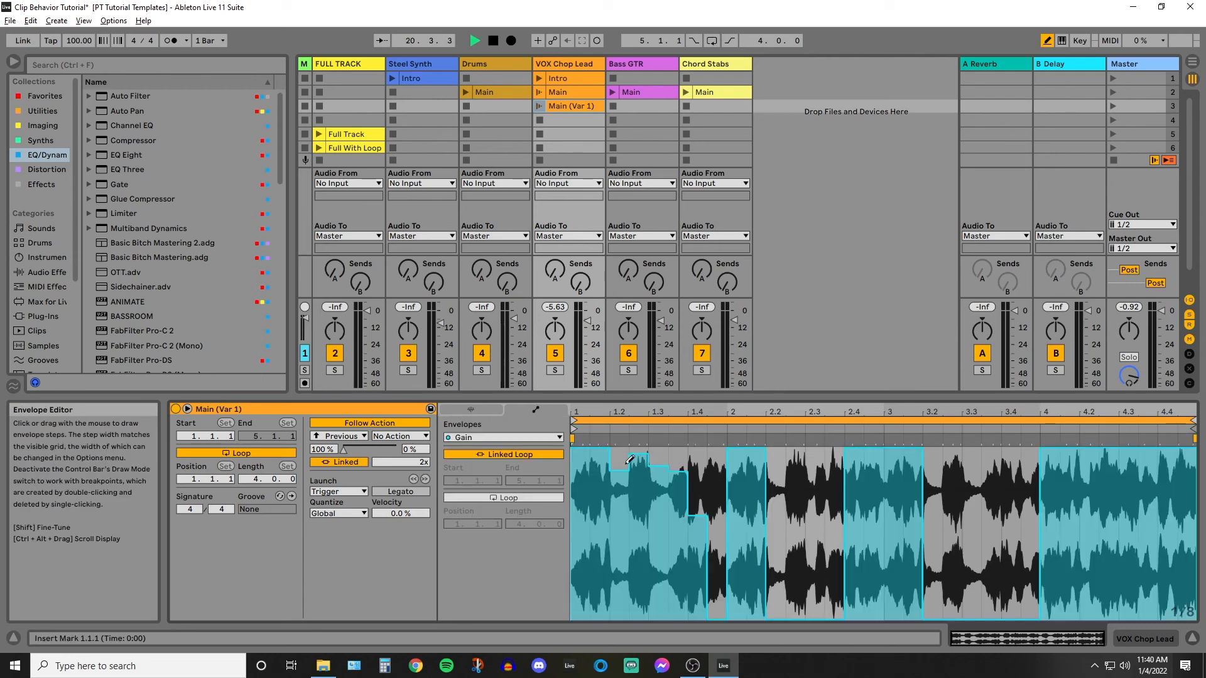
{"action": "mouse_move", "coordinate": [629, 460]}
{"action": "left_mouse_down"}
{"action": "mouse_move", "coordinate": [647, 481]}
{"action": "mouse_move", "coordinate": [624, 552]}
{"action": "mouse_move", "coordinate": [634, 621]}
{"action": "mouse_move", "coordinate": [702, 628]}
{"action": "left_mouse_up"}
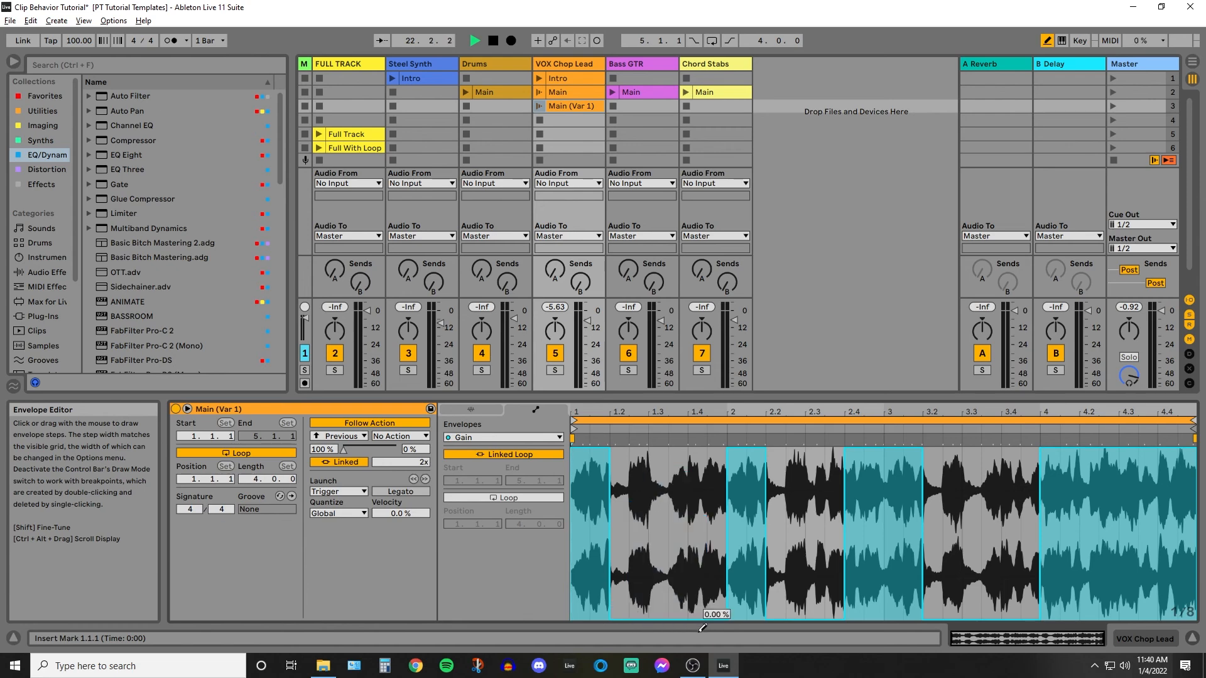
{"action": "left_click", "coordinate": [493, 408]}
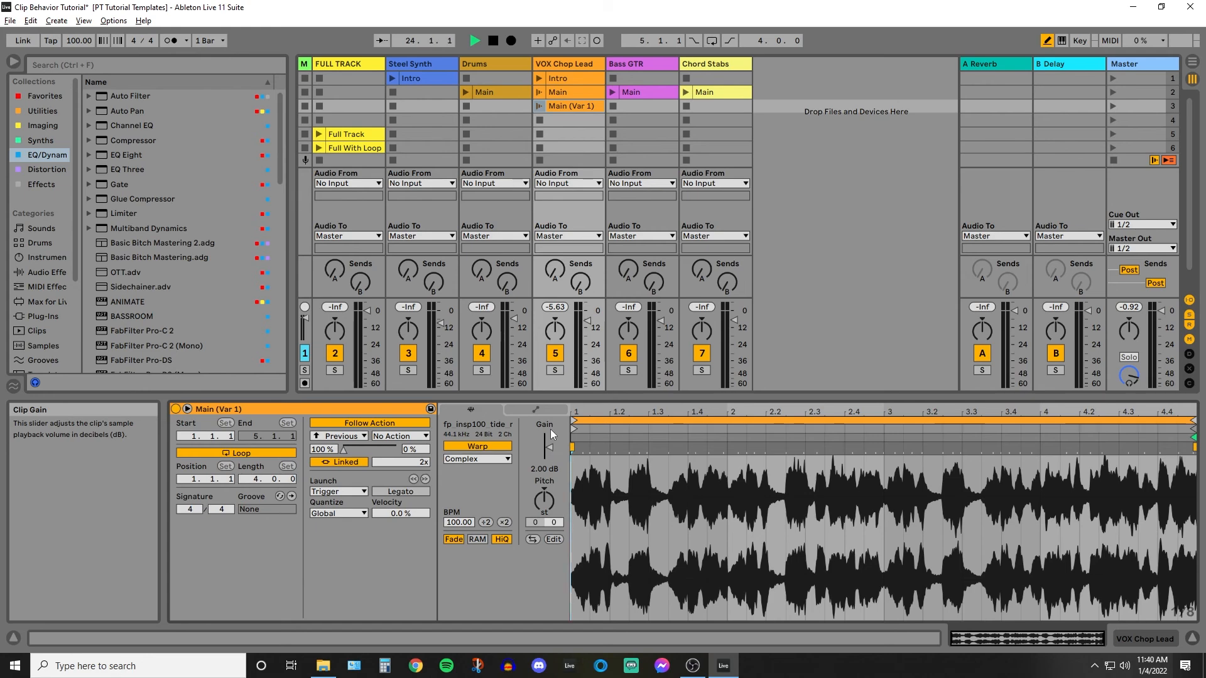
{"action": "left_click", "coordinate": [553, 409]}
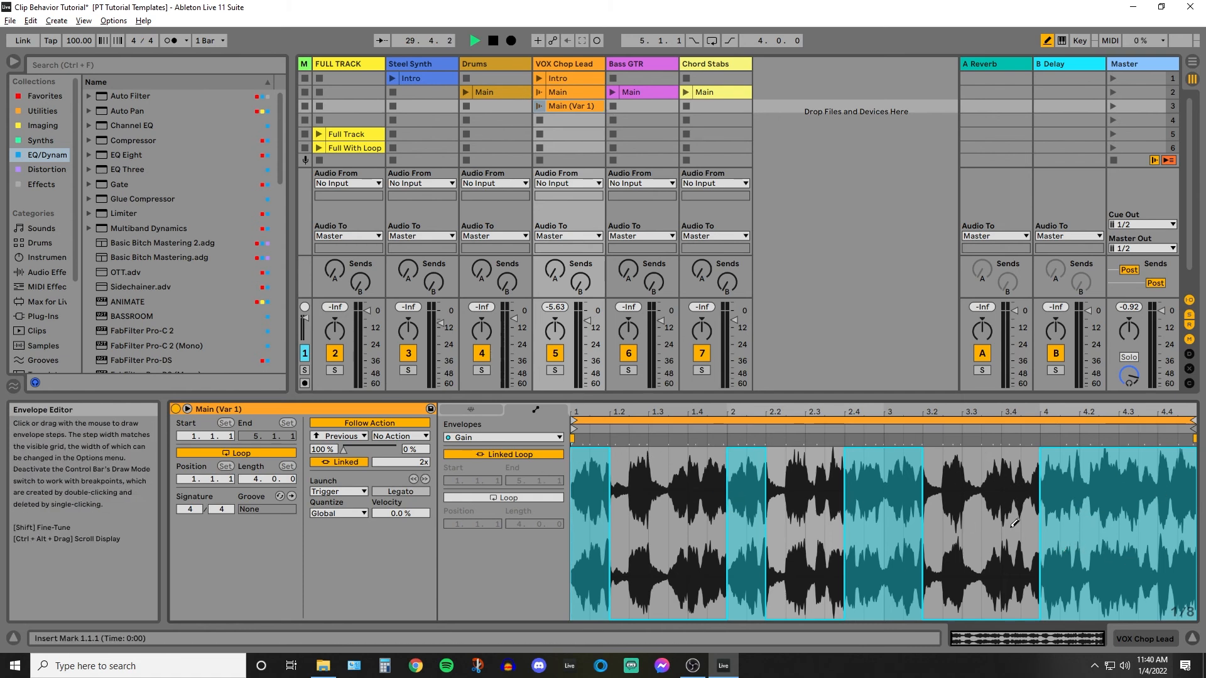
Launch scene 2 to audition its Drums, VOX Chop Lead, Bass GTR and Chord Stabs clips together.
{"action": "left_click", "coordinate": [1110, 92]}
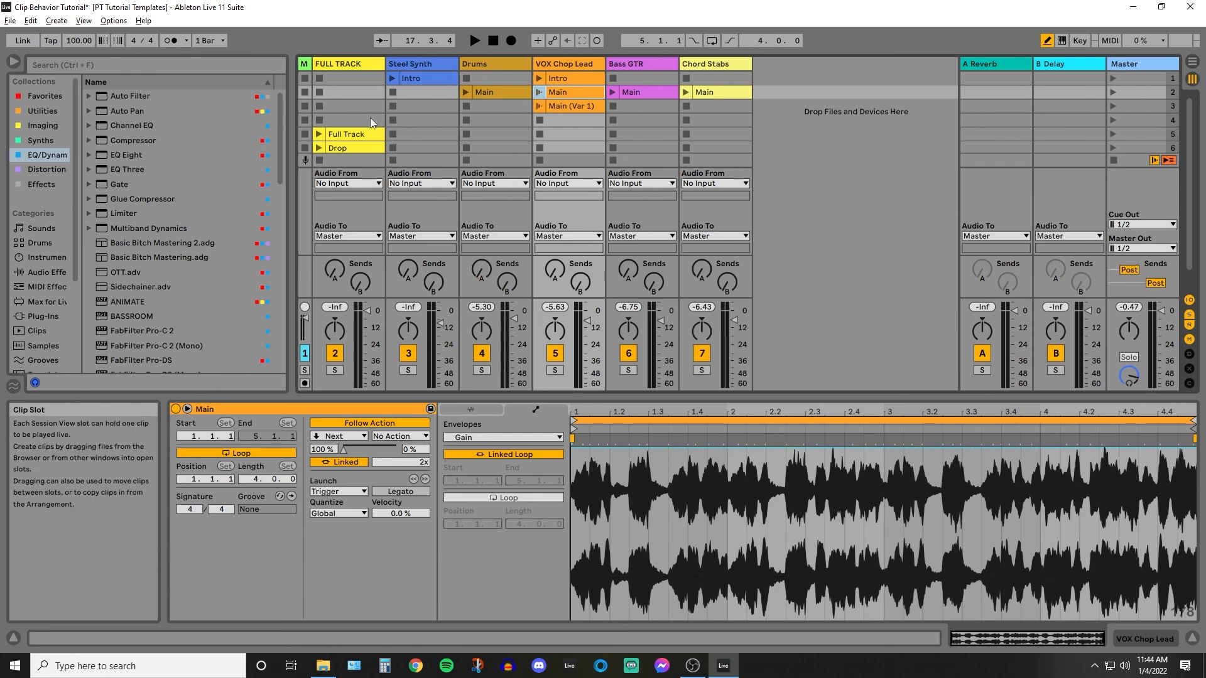
{"action": "scroll", "coordinate": [371, 118], "scroll_direction": "down", "scroll_amount": 1}
{"action": "scroll", "coordinate": [371, 119], "scroll_direction": "up", "scroll_amount": 1}
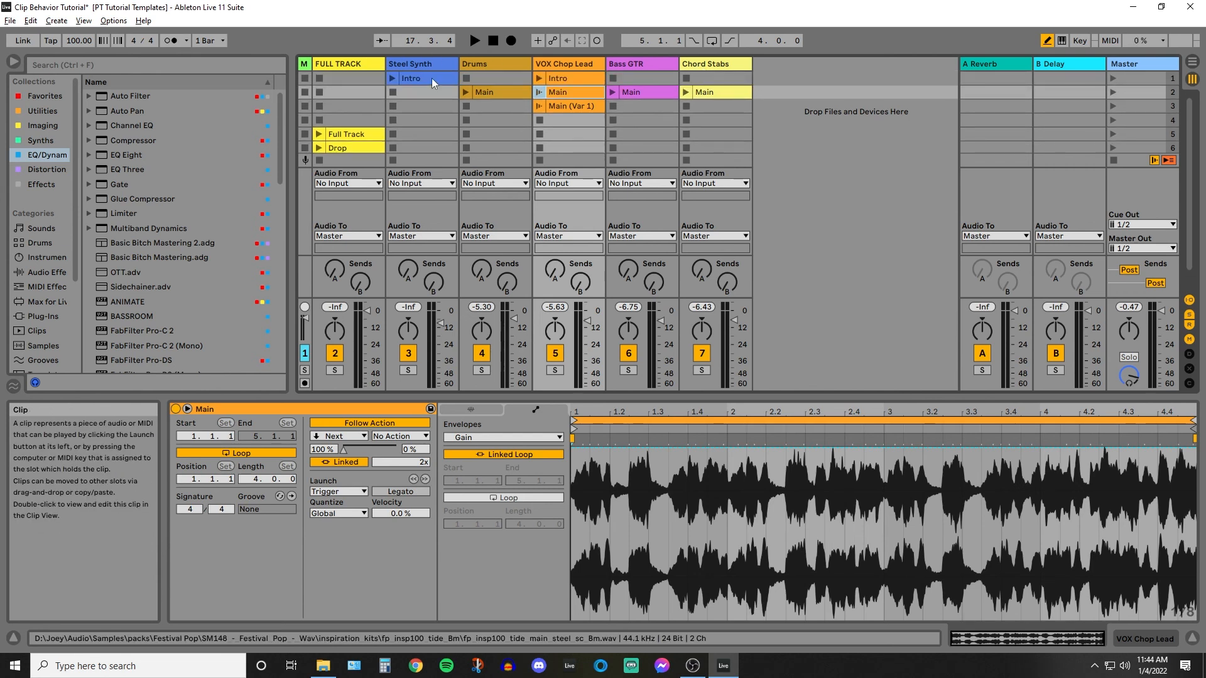